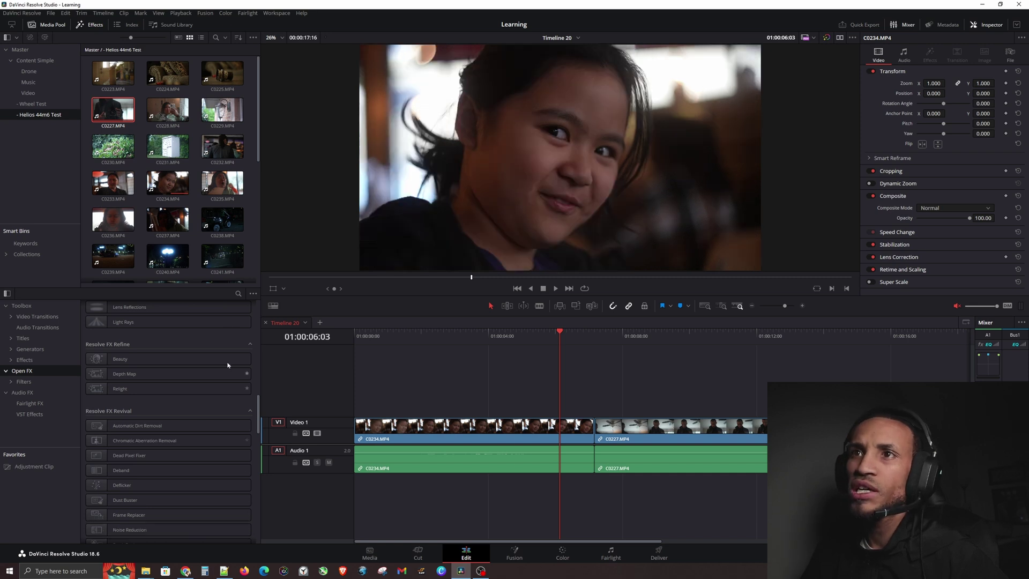
Preview the night clips C0240.MP4 and C0242.MP4 from the Helios 44m6 Test bin, scrubbing through the building shot.
{"action": "left_click", "coordinate": [171, 258]}
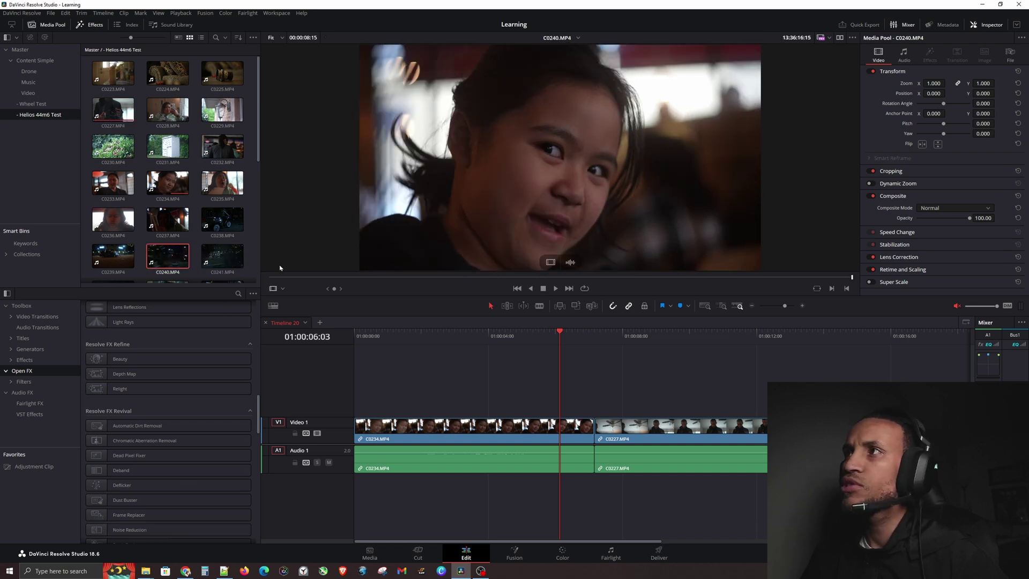
{"action": "scroll", "coordinate": [214, 237], "scroll_direction": "down", "scroll_amount": 3}
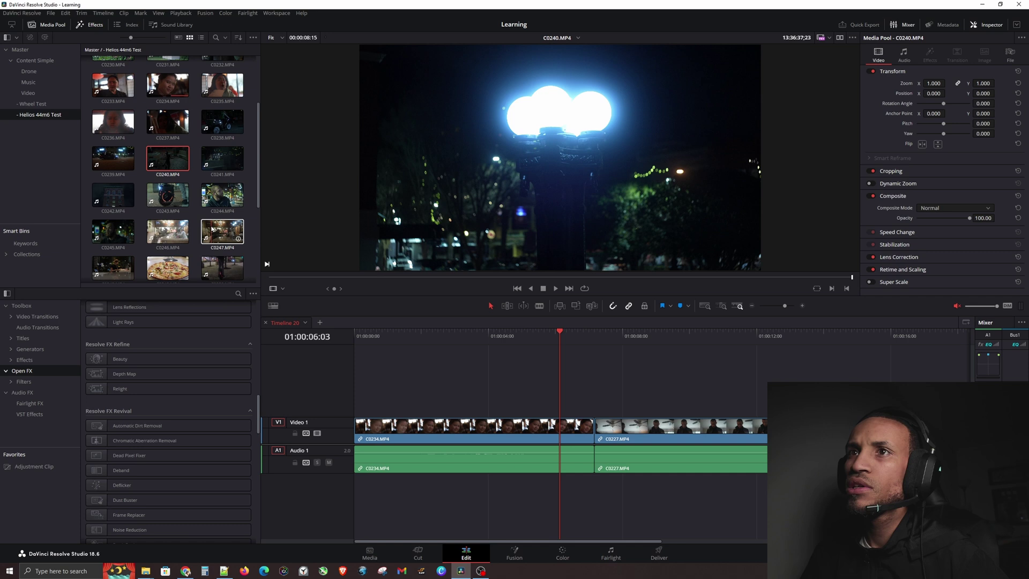
{"action": "left_click", "coordinate": [113, 195]}
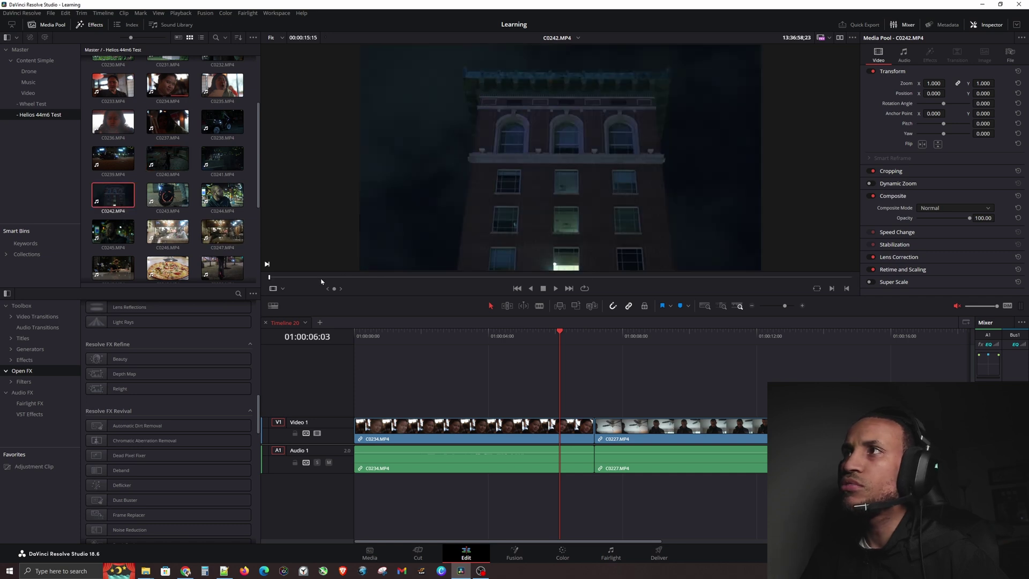
{"action": "left_click_drag", "start_coordinate": [322, 281], "coordinate": [580, 272]}
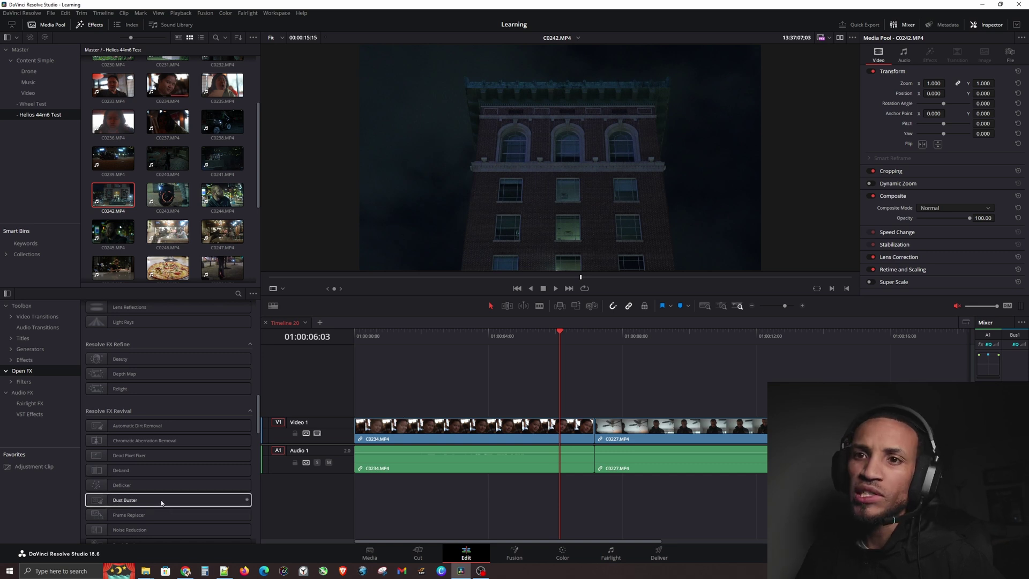
Apply the Noise Reduction effect to clip C0234.MP4 on Video 1 and show its temporal threshold settings.
{"action": "left_click_drag", "start_coordinate": [131, 530], "coordinate": [418, 429]}
{"action": "left_click", "coordinate": [417, 334]}
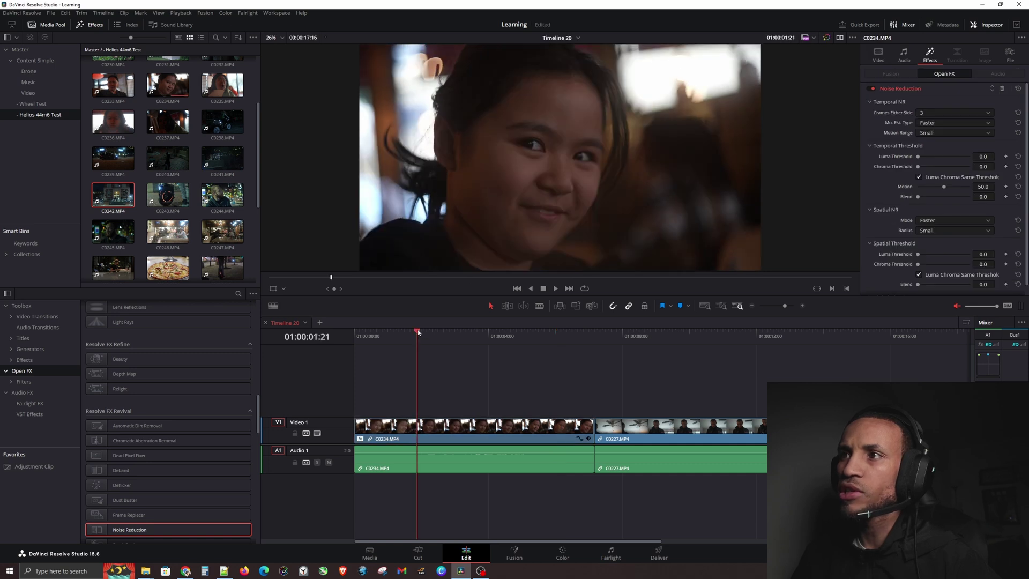
{"action": "left_click", "coordinate": [428, 426]}
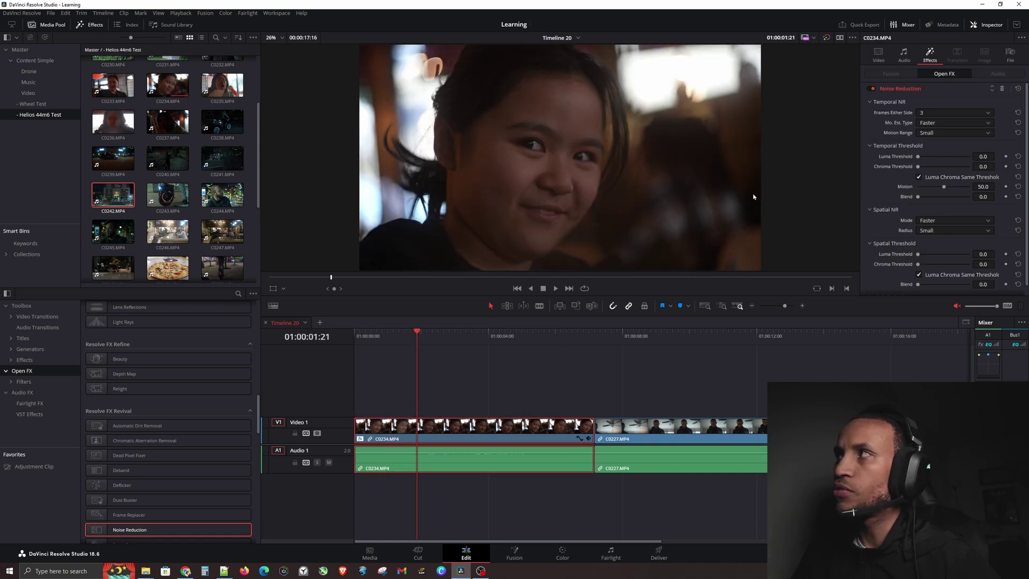
{"action": "left_click", "coordinate": [934, 78]}
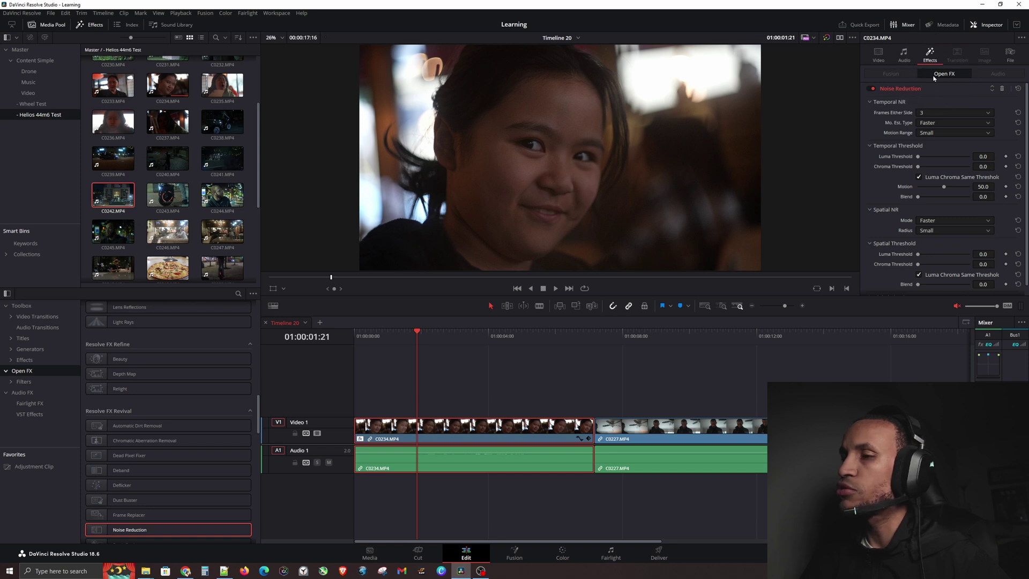
{"action": "left_click", "coordinate": [919, 156]}
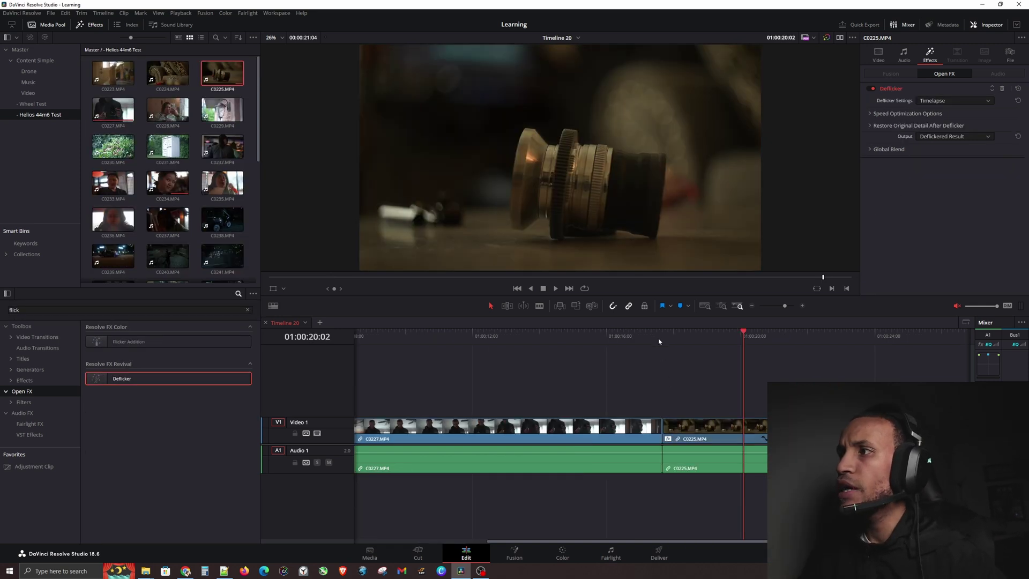
Play clip C0225.MP4 on the timeline to check the Deflicker result on the lens shot.
{"action": "left_click", "coordinate": [666, 336]}
{"action": "key", "text": "space"}
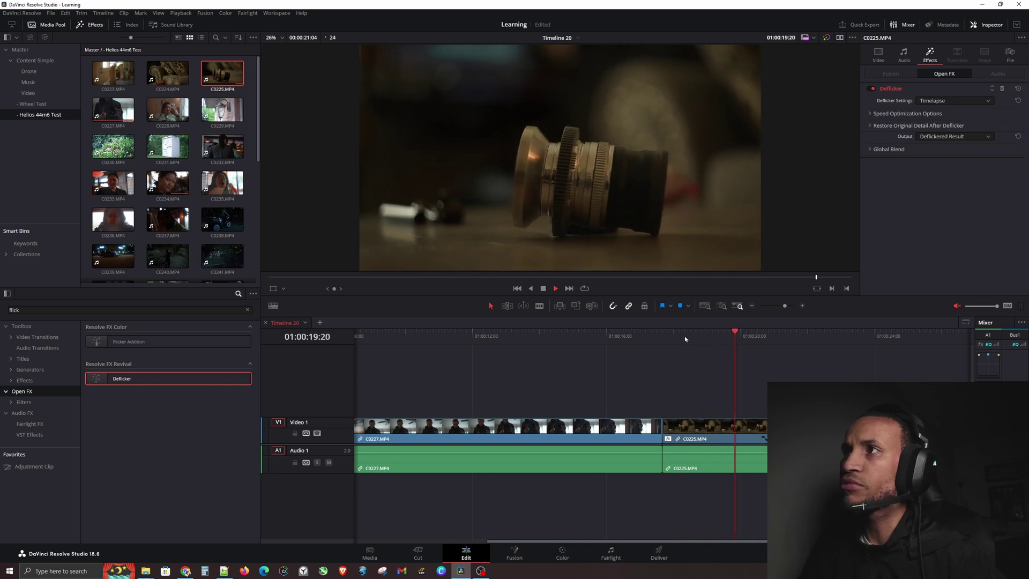
{"action": "key", "text": "space"}
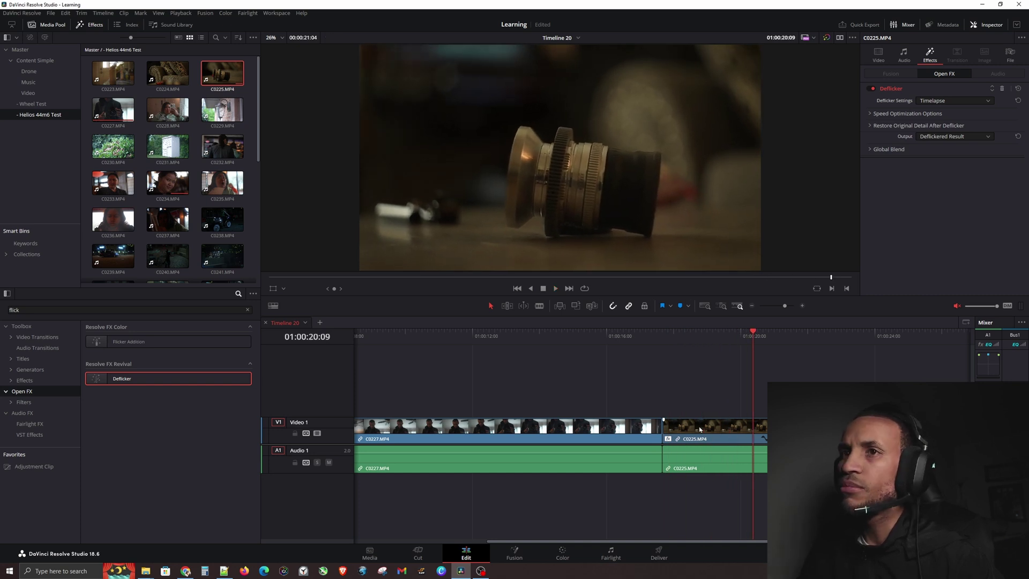
Load C0203.MP4 from the Wheel Test bin and mark a short section near its middle.
{"action": "left_click", "coordinate": [41, 107]}
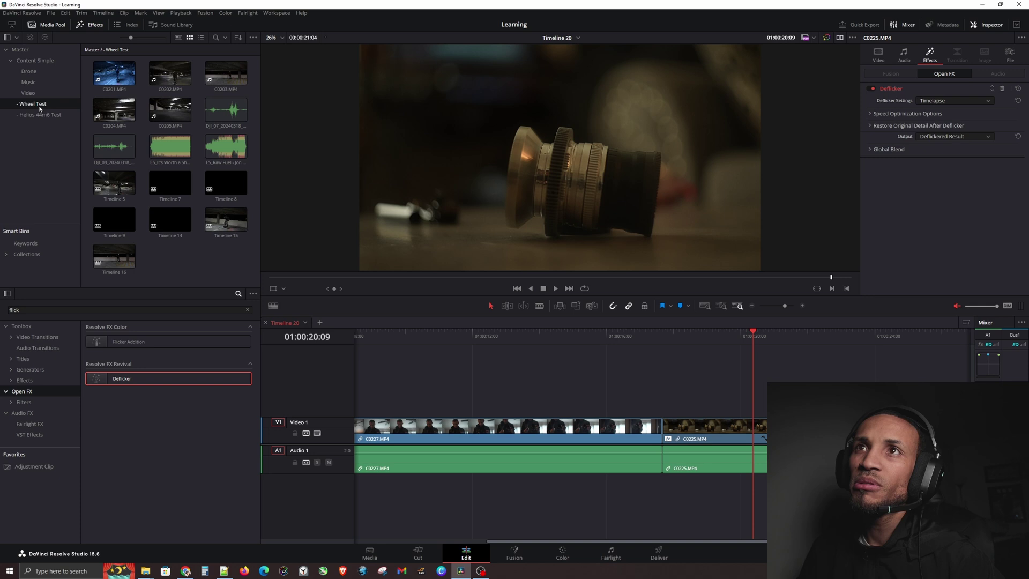
{"action": "left_click", "coordinate": [232, 69]}
{"action": "double_click", "coordinate": [232, 69]}
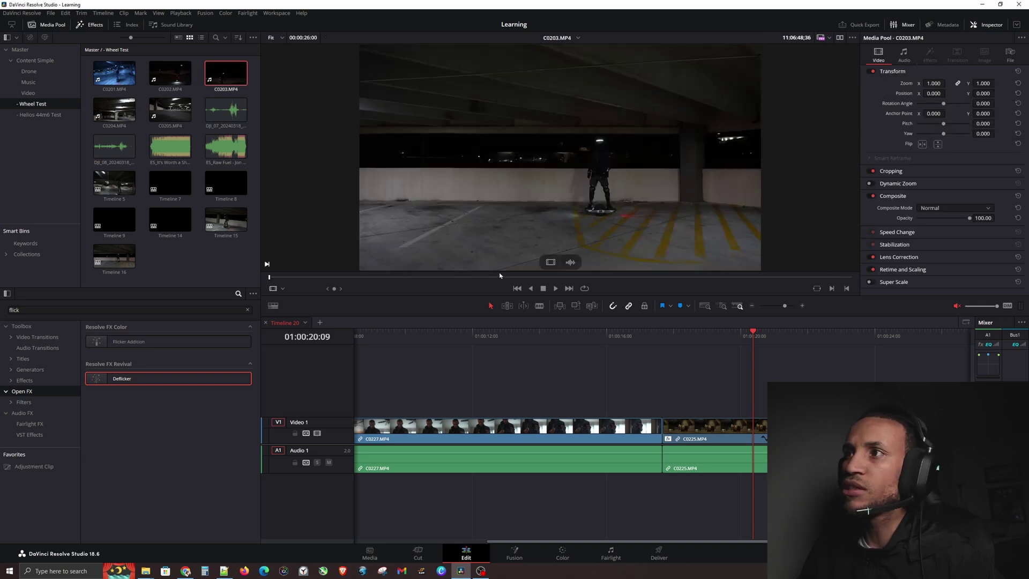
{"action": "left_click", "coordinate": [530, 276]}
{"action": "left_click_drag", "start_coordinate": [530, 276], "coordinate": [532, 277]}
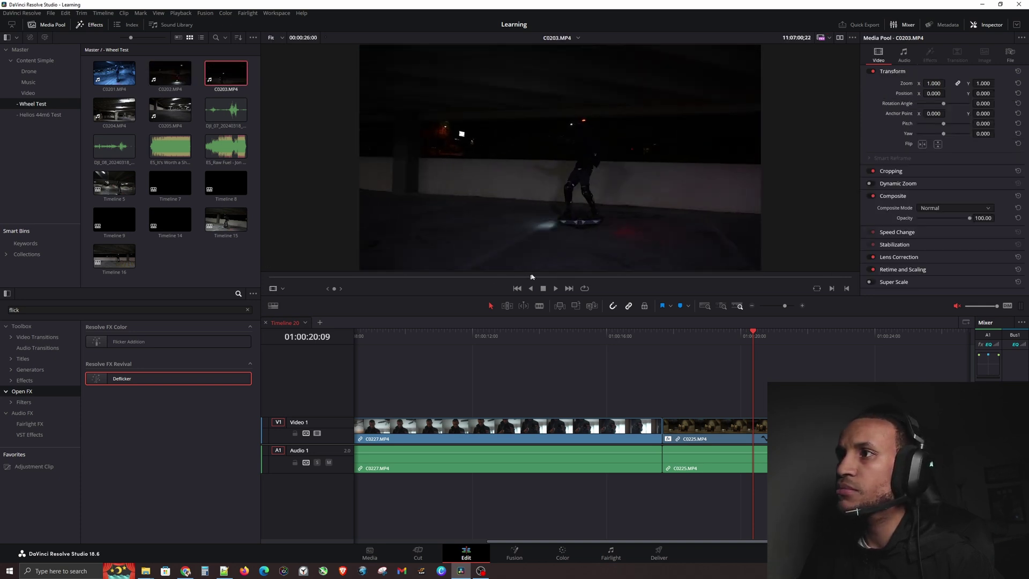
{"action": "key", "text": "space"}
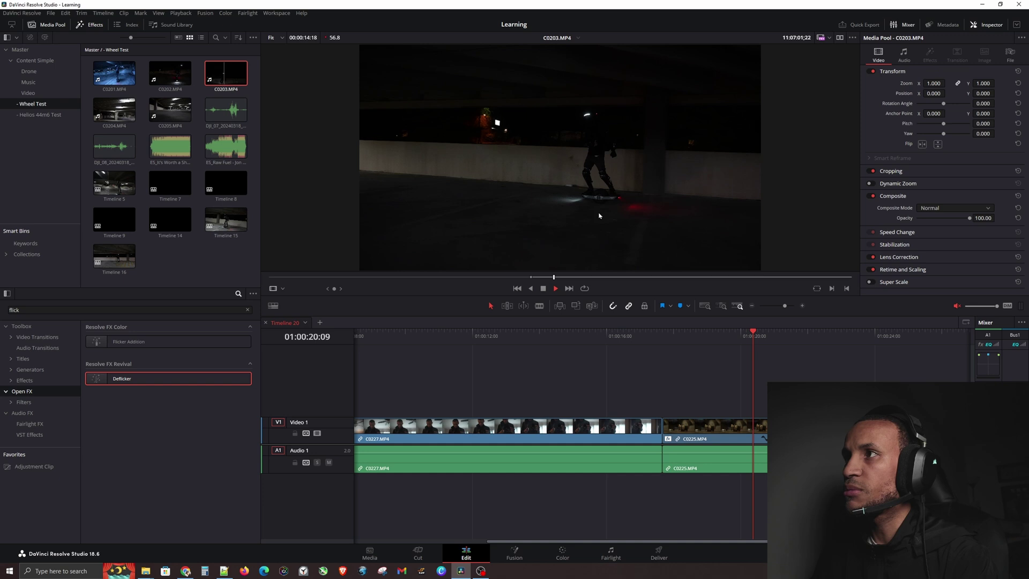
{"action": "key", "text": "space"}
Clear the old clips from Timeline 20, leaving only the marked C0203.MP4 section with Deflicker at the timeline start.
{"action": "left_click_drag", "start_coordinate": [733, 386], "coordinate": [276, 489]}
{"action": "key", "text": "Delete"}
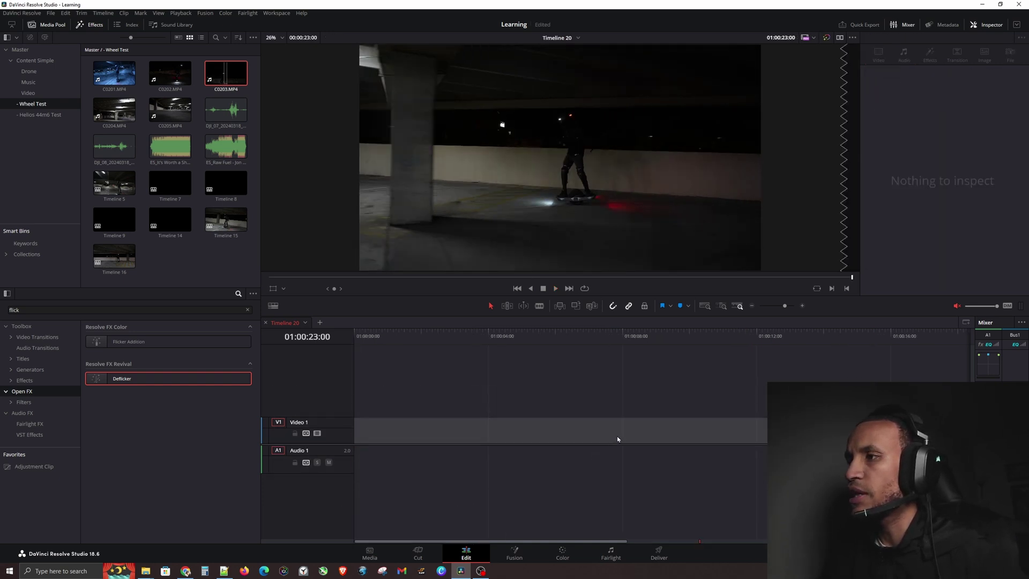
{"action": "key", "text": "shift+F12"}
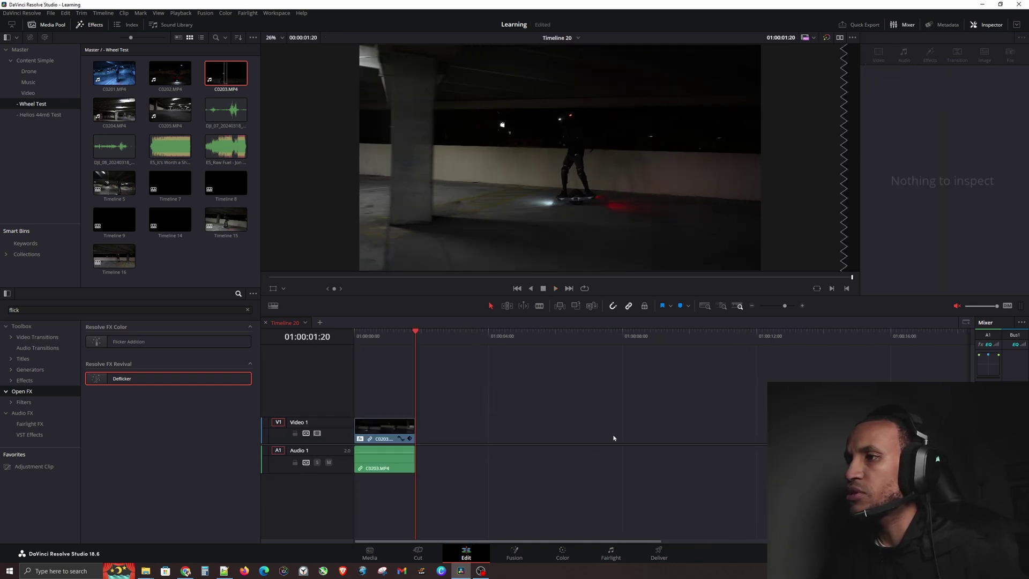
Enable looped playback and play the C0203.MP4 clip from the beginning of the timeline.
{"action": "left_click", "coordinate": [583, 289]}
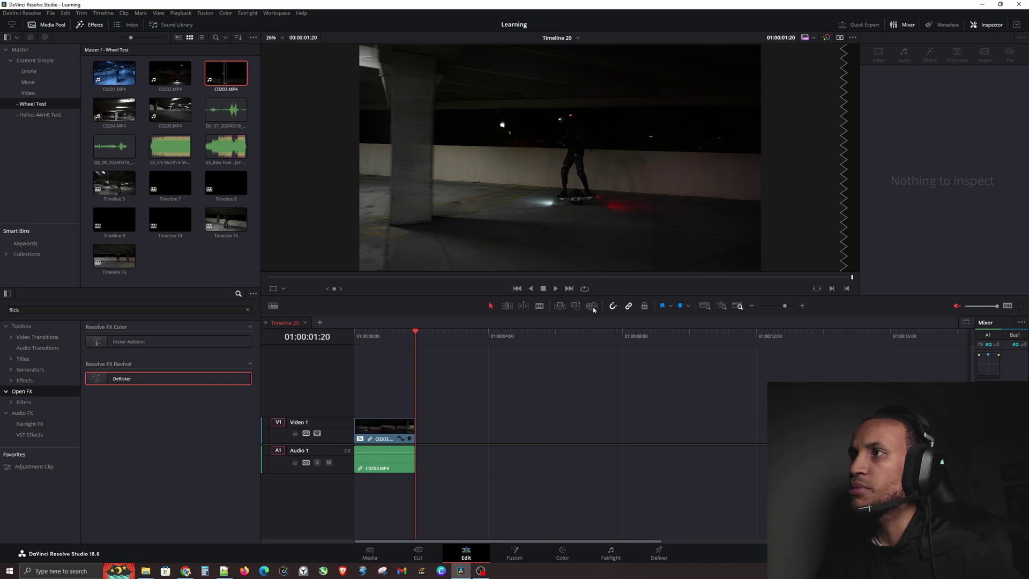
{"action": "key", "text": "Home"}
{"action": "key", "text": "space"}
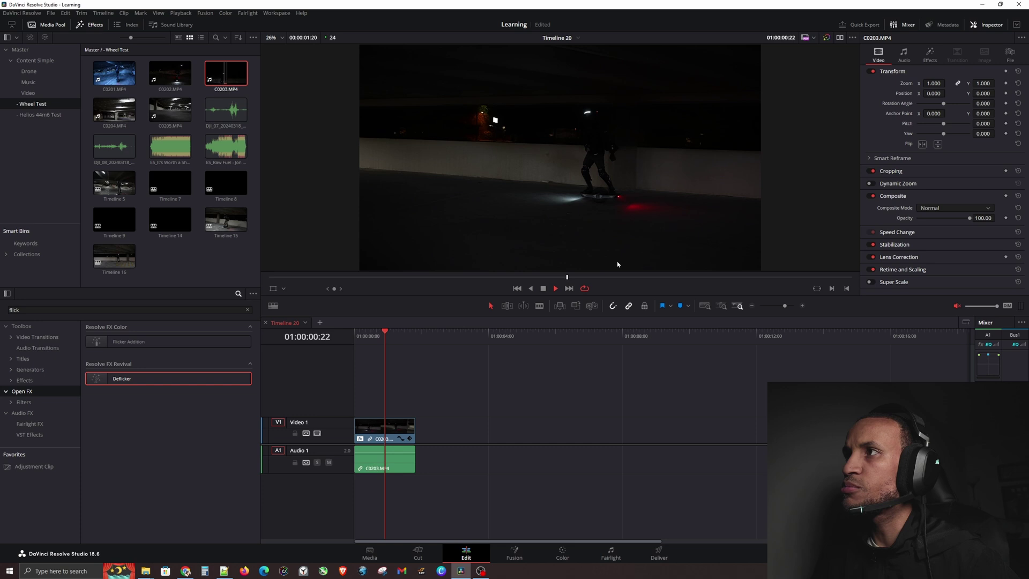
Show the Deflicker settings of C0203.MP4 and compare the looping footage with the effect bypassed and re-enabled.
{"action": "left_click", "coordinate": [933, 56]}
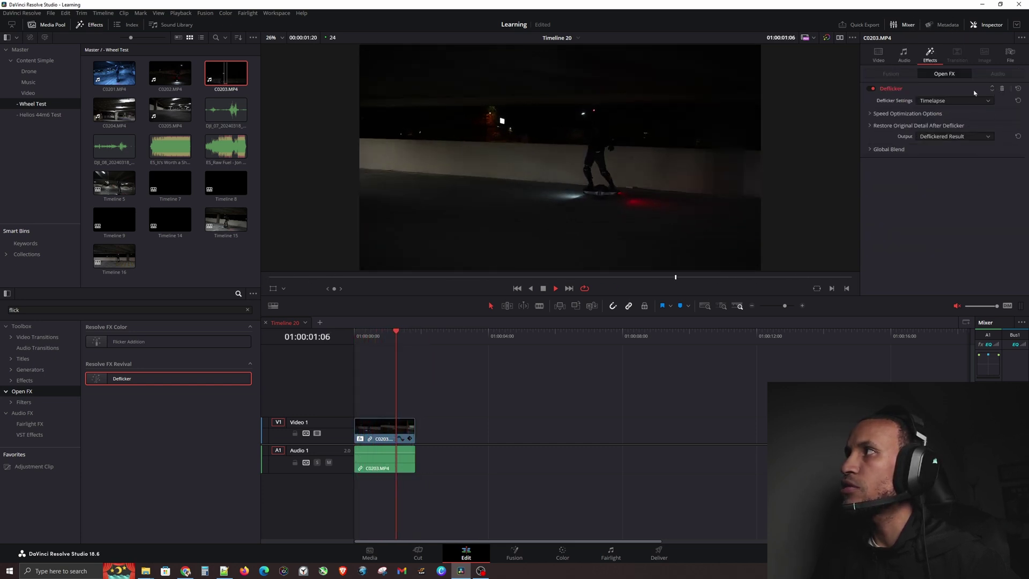
{"action": "left_click", "coordinate": [872, 88]}
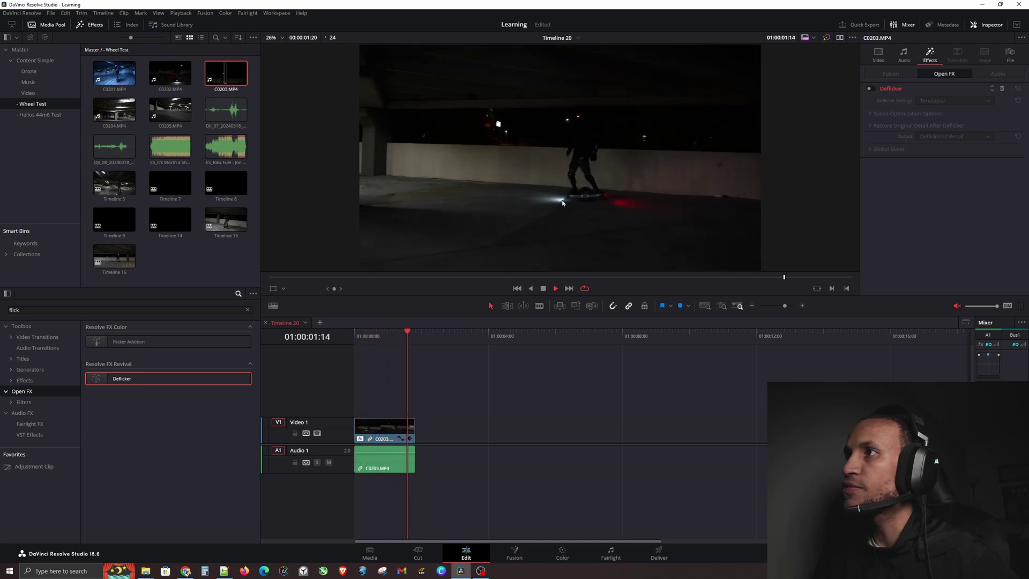
{"action": "left_click", "coordinate": [869, 88]}
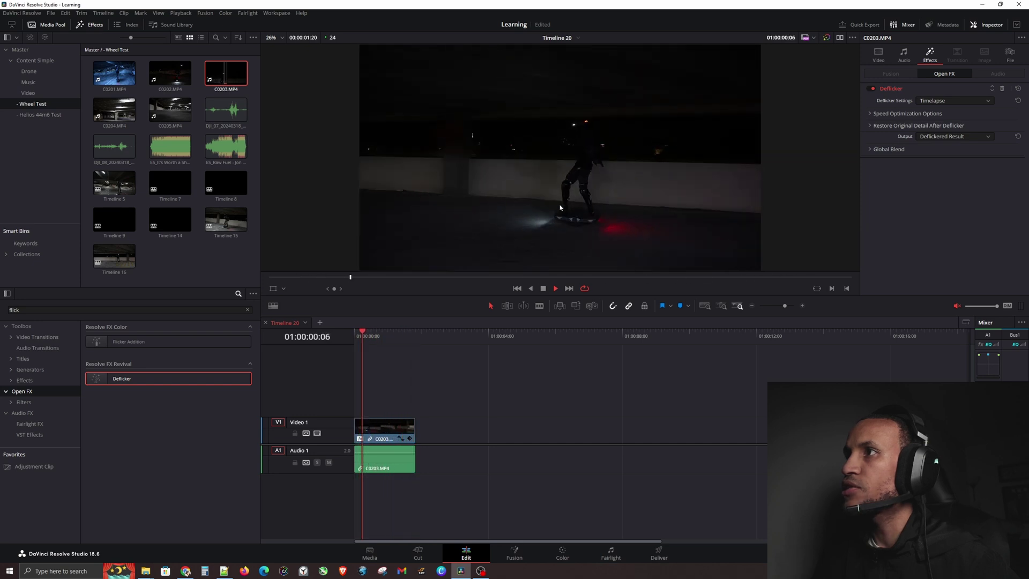
{"action": "key", "text": "space"}
Expand Deflicker's speed optimization and detail restoration options, set Deflicker Settings to Fluoro Light, and play the result.
{"action": "left_click", "coordinate": [870, 114]}
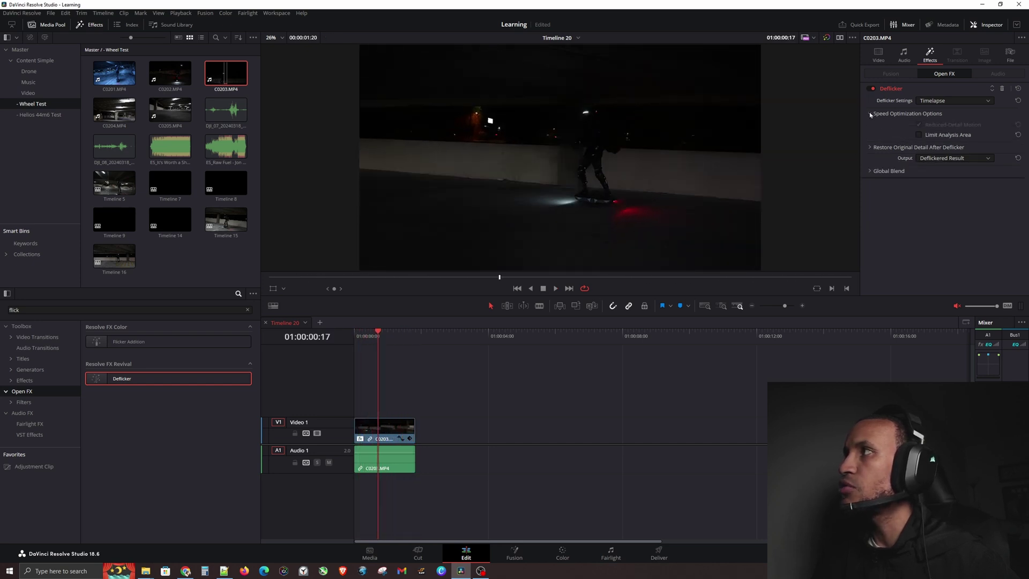
{"action": "left_click", "coordinate": [869, 149]}
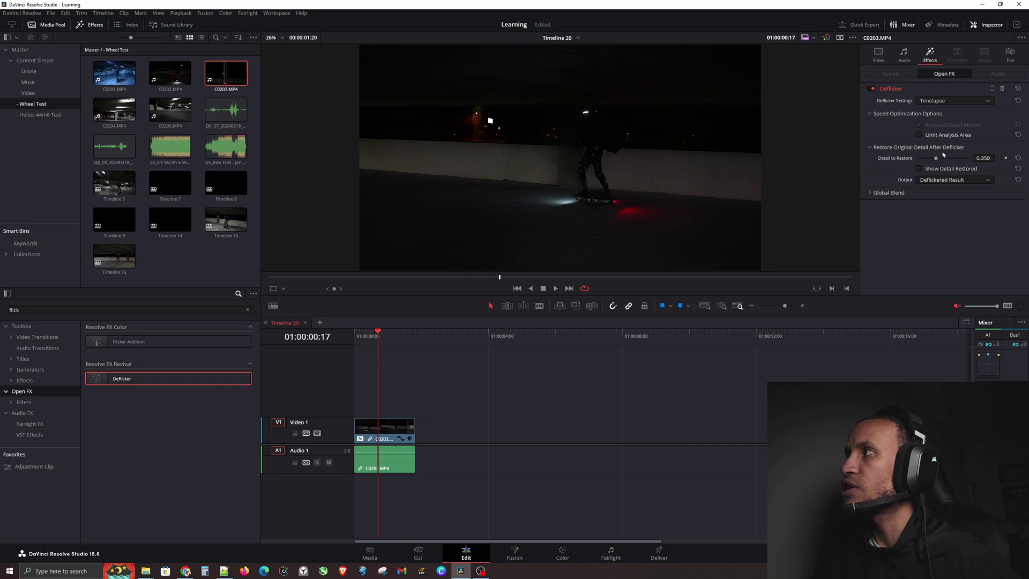
{"action": "left_click", "coordinate": [958, 101]}
{"action": "left_click", "coordinate": [945, 123]}
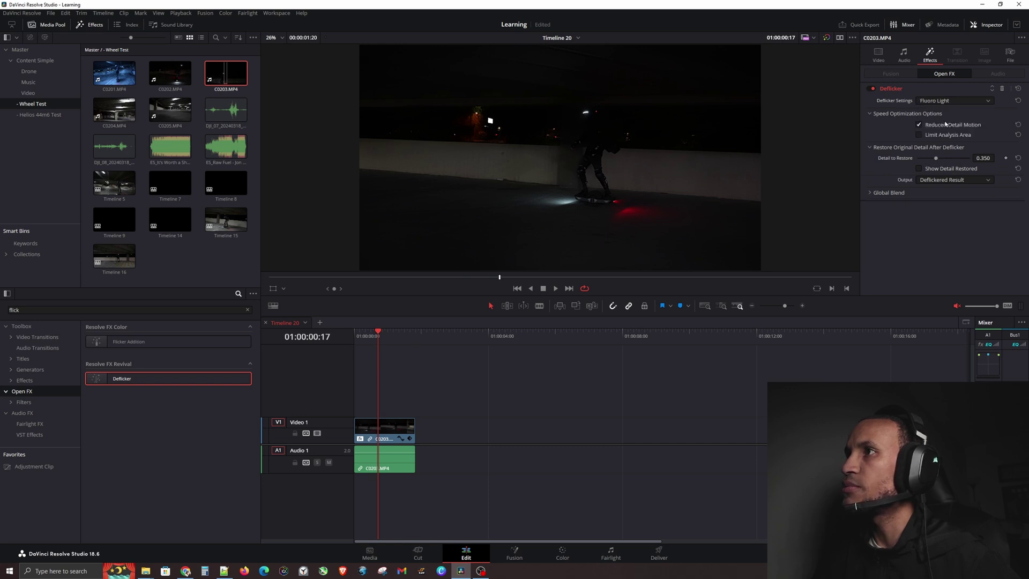
{"action": "key", "text": "space"}
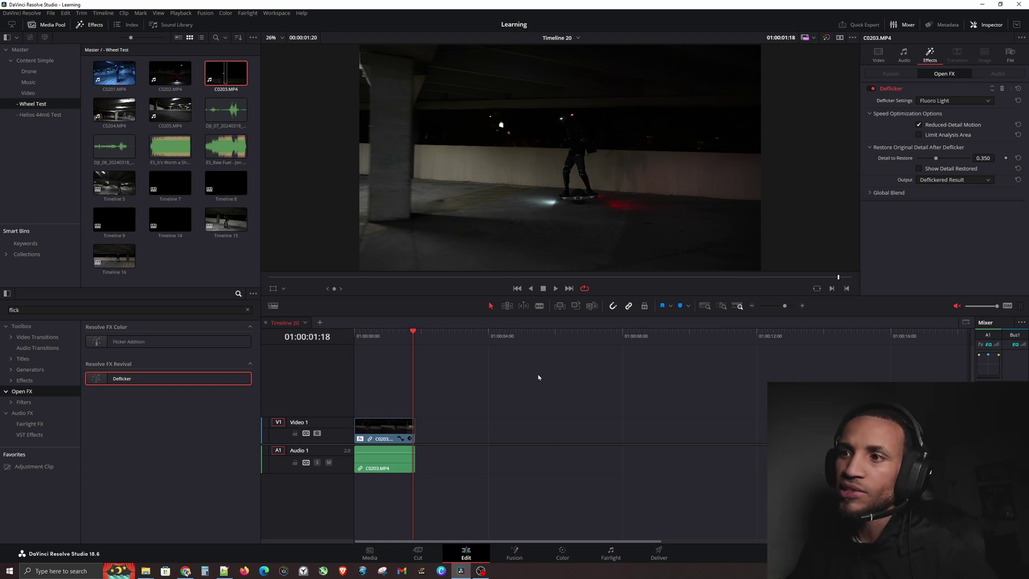
Replace the effects search term with "band".
{"action": "left_click", "coordinate": [247, 309]}
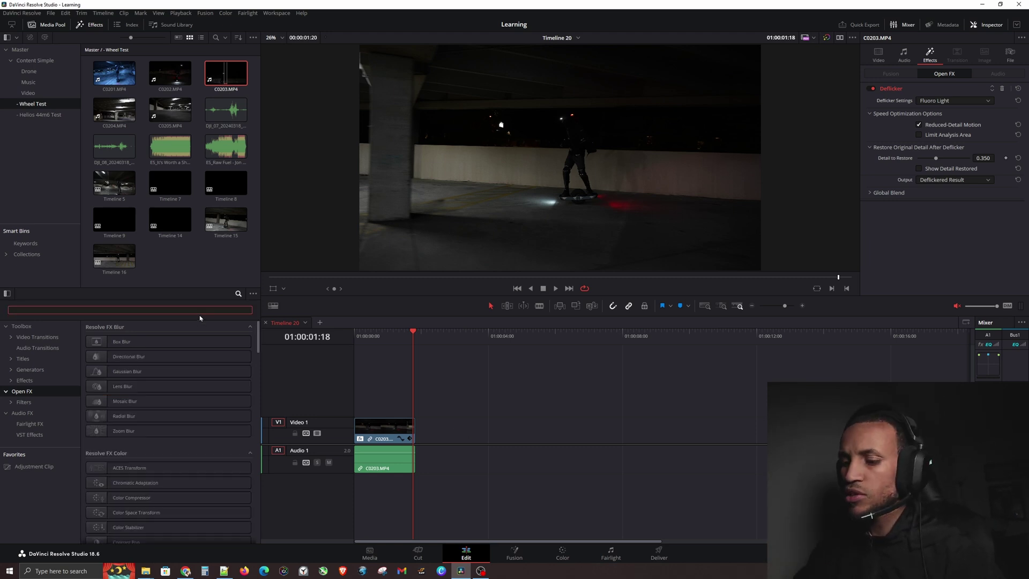
{"action": "type", "text": "band"}
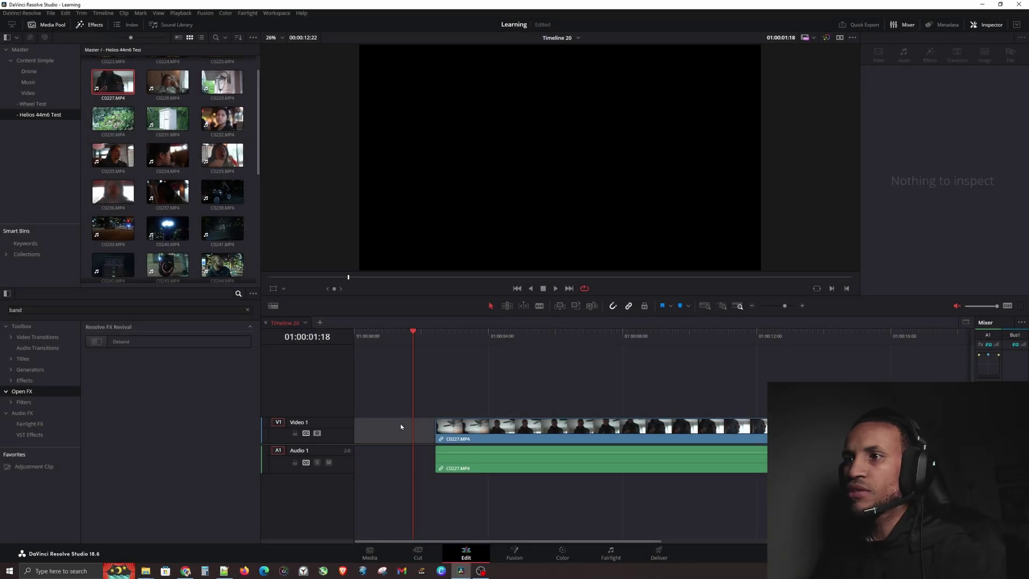
Close the empty gap before C0227.MP4 on the timeline and play part of the clip.
{"action": "left_click", "coordinate": [401, 427]}
{"action": "key", "text": "Delete"}
{"action": "key", "text": "space"}
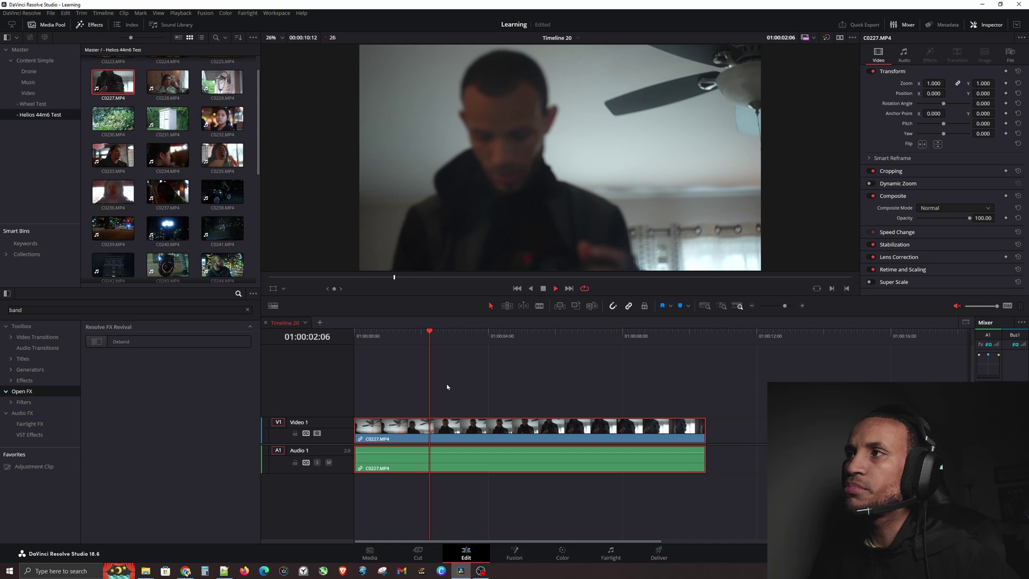
{"action": "key", "text": "space"}
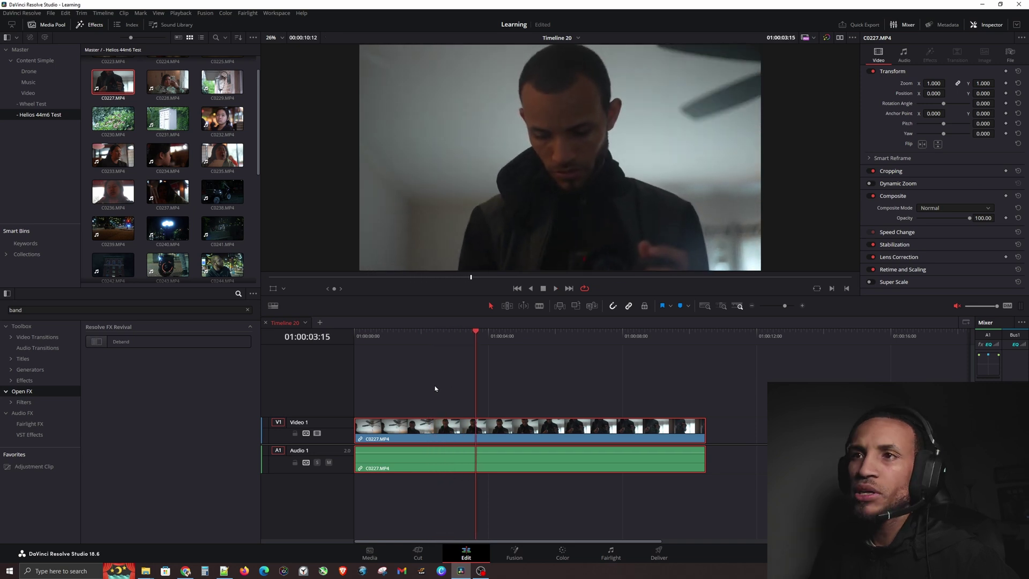
Try the Deband effect on C0227.MP4 with Edge Threshold 0.010 and Radius 1, and remove it from the clip.
{"action": "left_click_drag", "start_coordinate": [156, 341], "coordinate": [524, 428]}
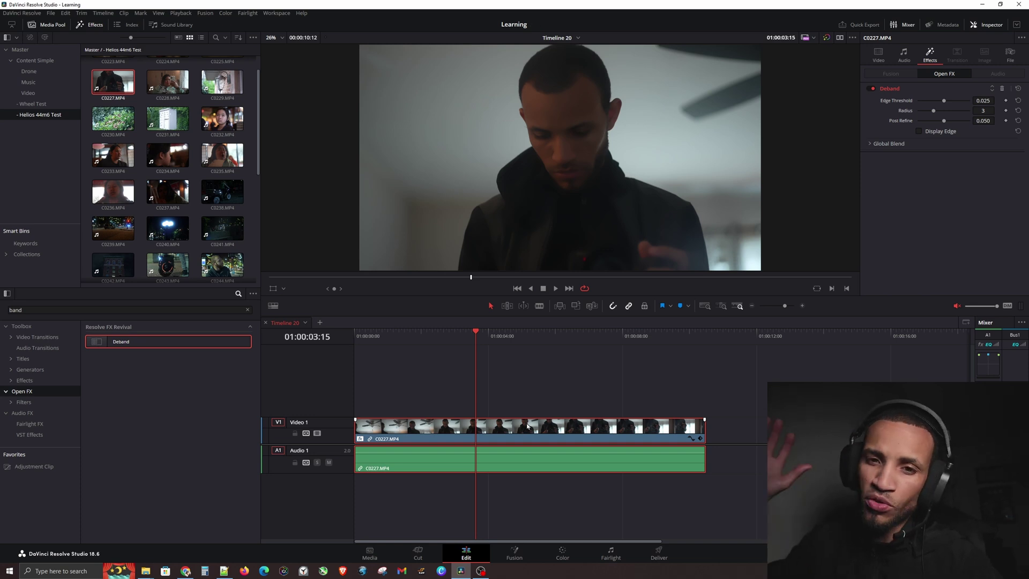
{"action": "left_click", "coordinate": [945, 101]}
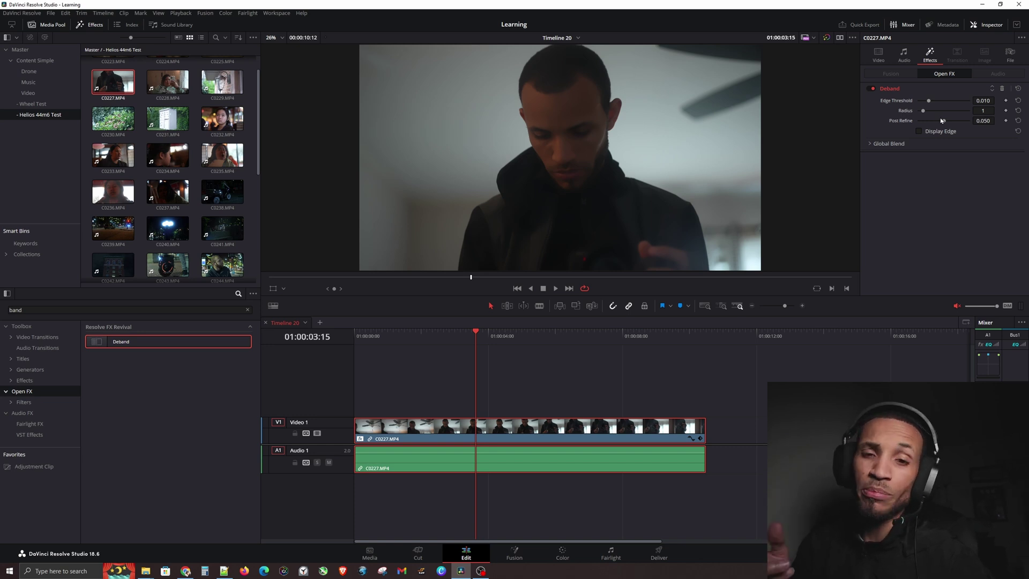
{"action": "left_click", "coordinate": [543, 407]}
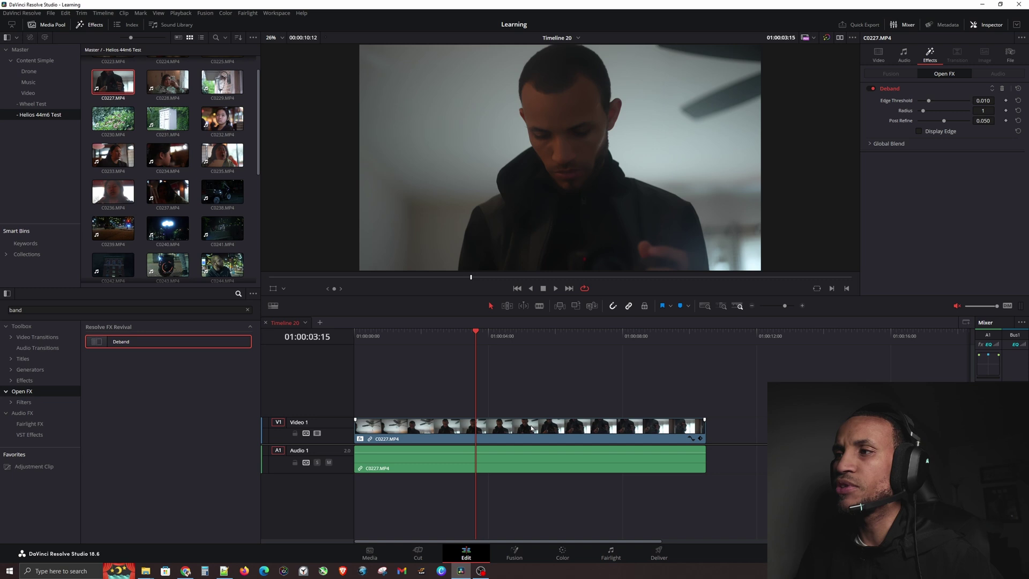
{"action": "left_click", "coordinate": [1001, 89]}
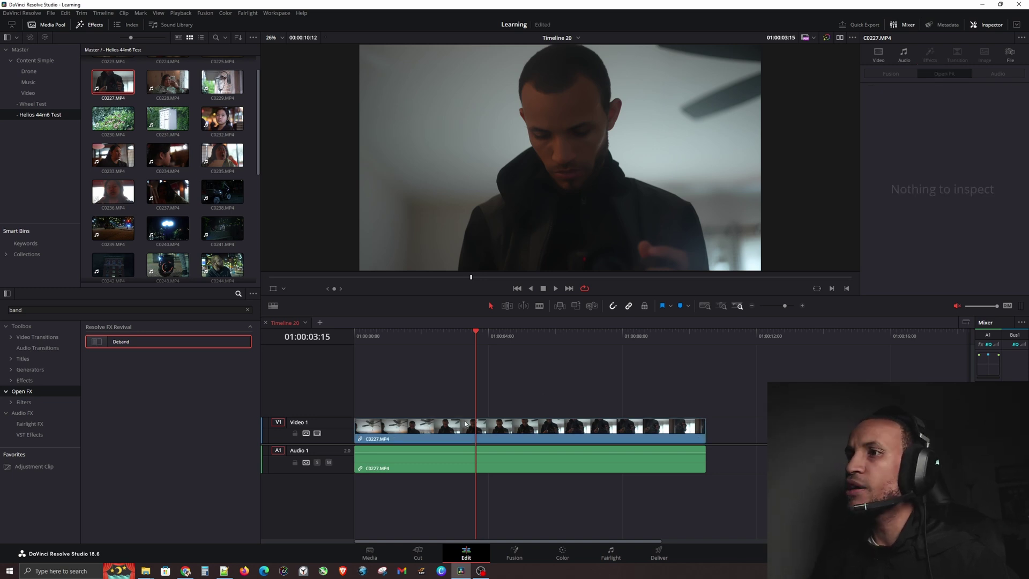
Clear the effects search and switch to the Progress Plan document in Chrome to check the effects list.
{"action": "left_click", "coordinate": [248, 310]}
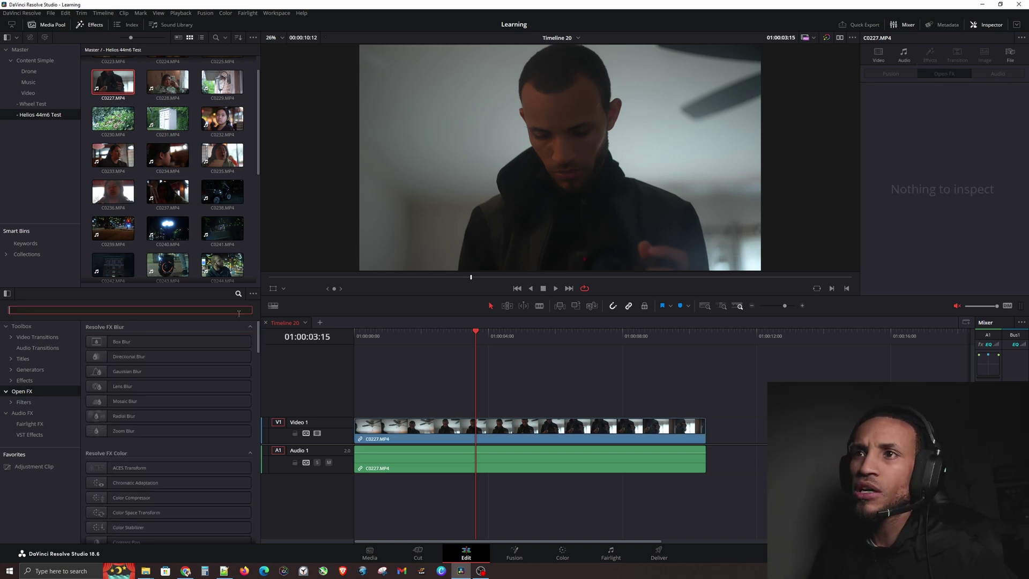
{"action": "left_click", "coordinate": [185, 571]}
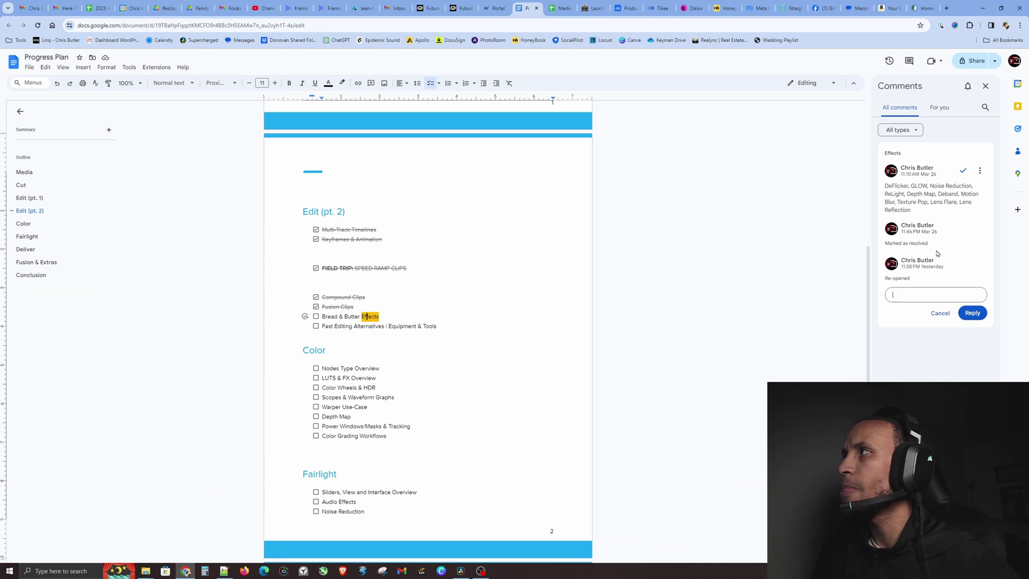
Switch back to DaVinci Resolve, search the effects for "glow" and apply Glow to C0227.MP4.
{"action": "left_click", "coordinate": [982, 8]}
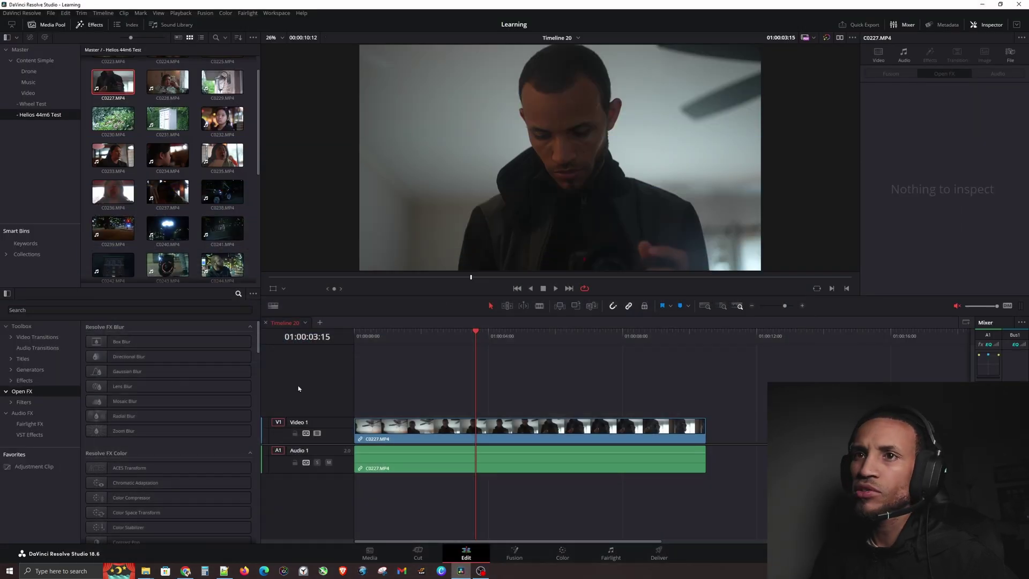
{"action": "type", "text": "glo"}
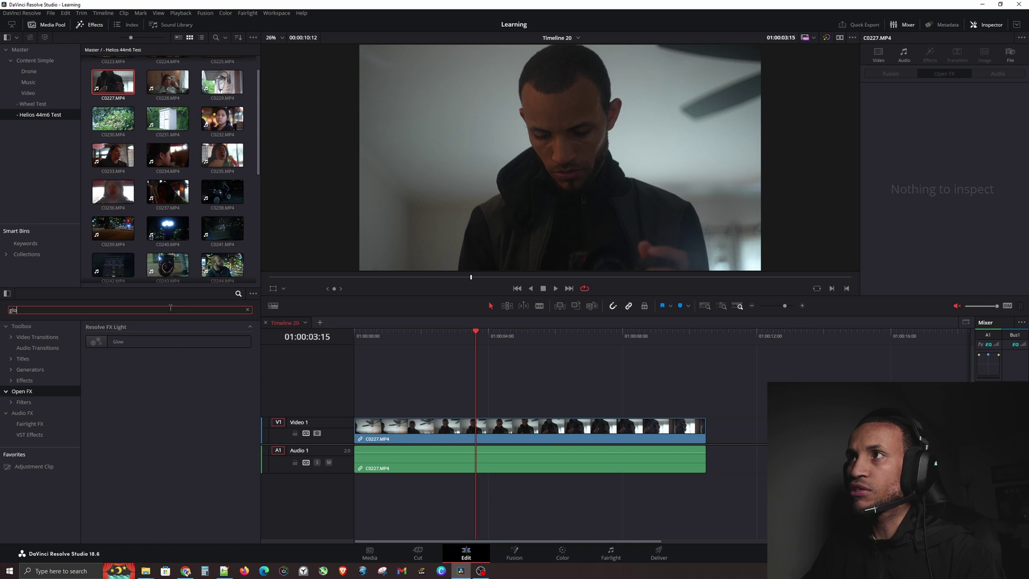
{"action": "type", "text": "w"}
{"action": "left_click_drag", "start_coordinate": [118, 341], "coordinate": [396, 429]}
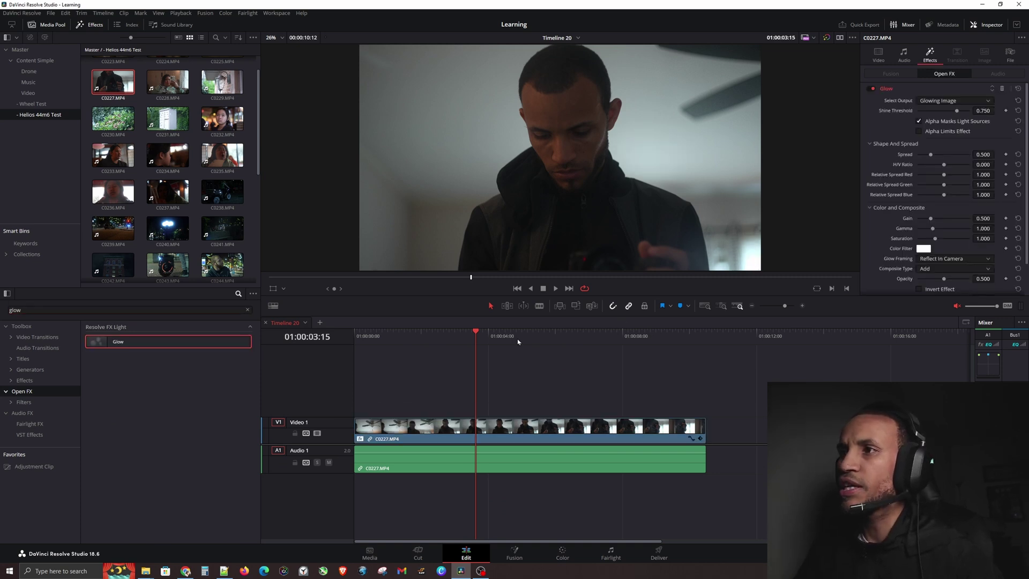
Replace C0227.MP4 on the timeline with C0240.MP4 and apply the Glow effect to it.
{"action": "left_click", "coordinate": [436, 336]}
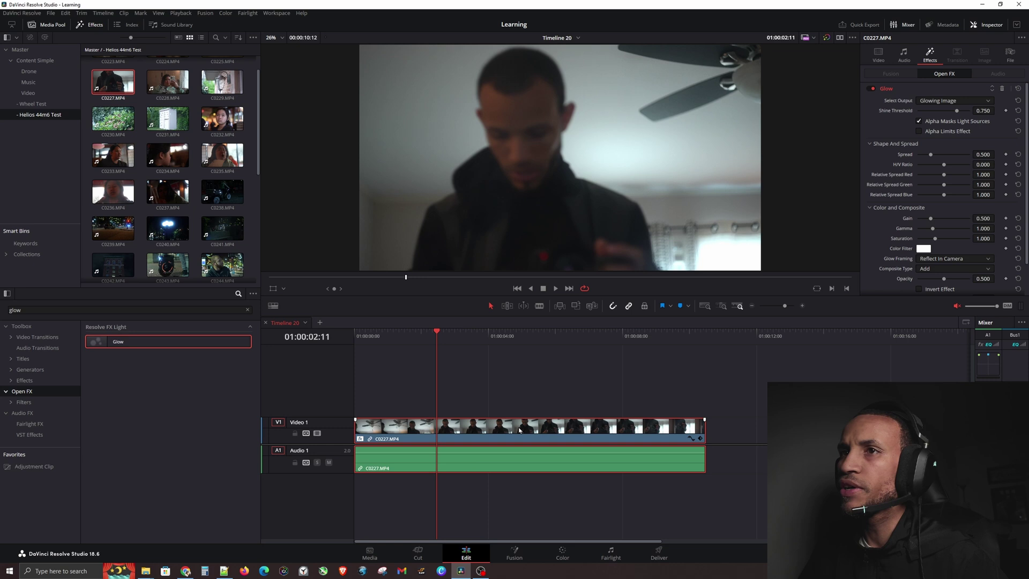
{"action": "key", "text": "Delete"}
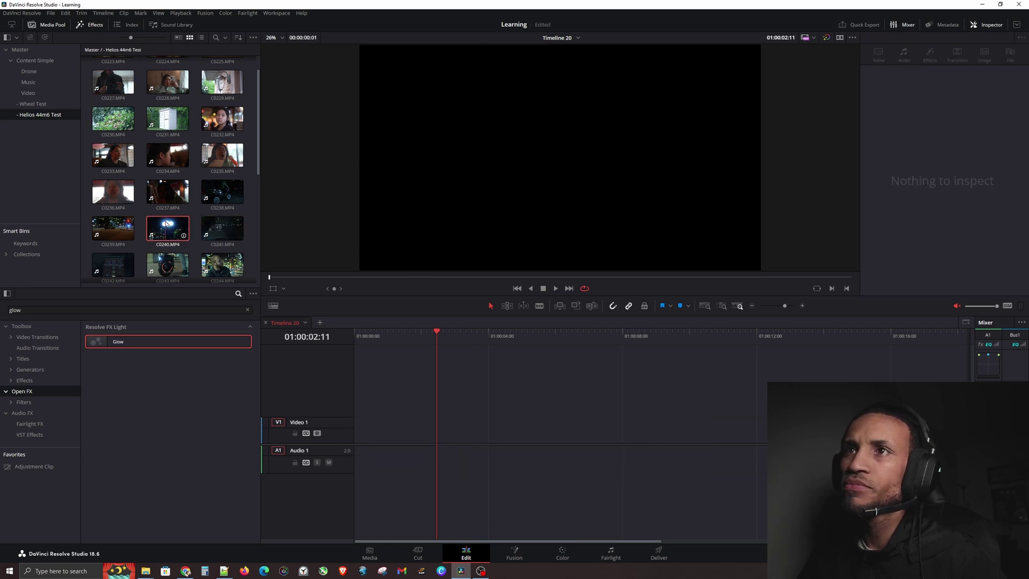
{"action": "left_click_drag", "start_coordinate": [168, 227], "coordinate": [375, 423]}
{"action": "key", "text": "Home"}
{"action": "left_click_drag", "start_coordinate": [179, 342], "coordinate": [428, 429]}
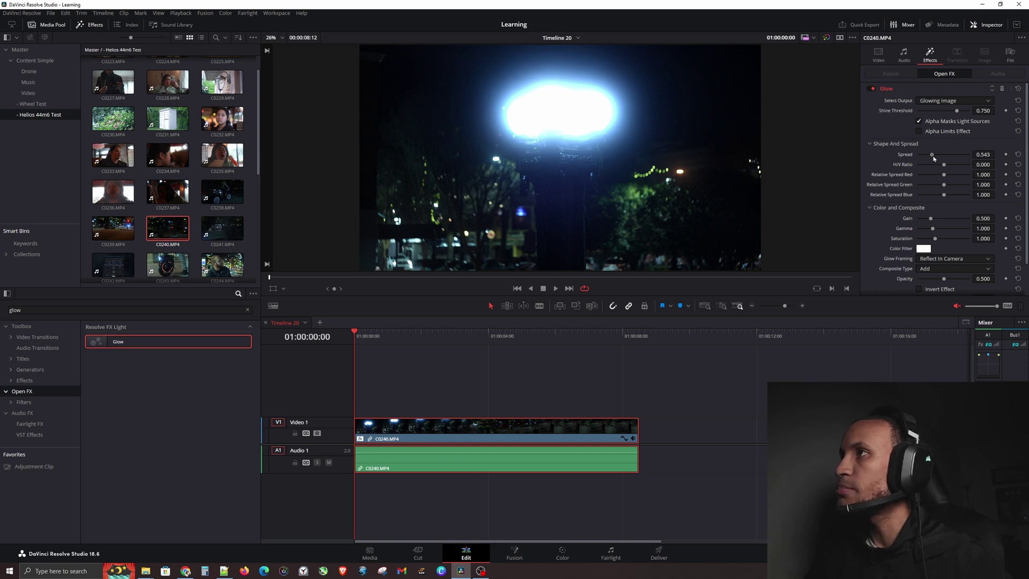
Set the Glow's Spread to 2.000, Gamma to about 1.242 and Gain to about 0.279, and compare the clip with Glow off and on.
{"action": "left_click_drag", "start_coordinate": [933, 159], "coordinate": [999, 161]}
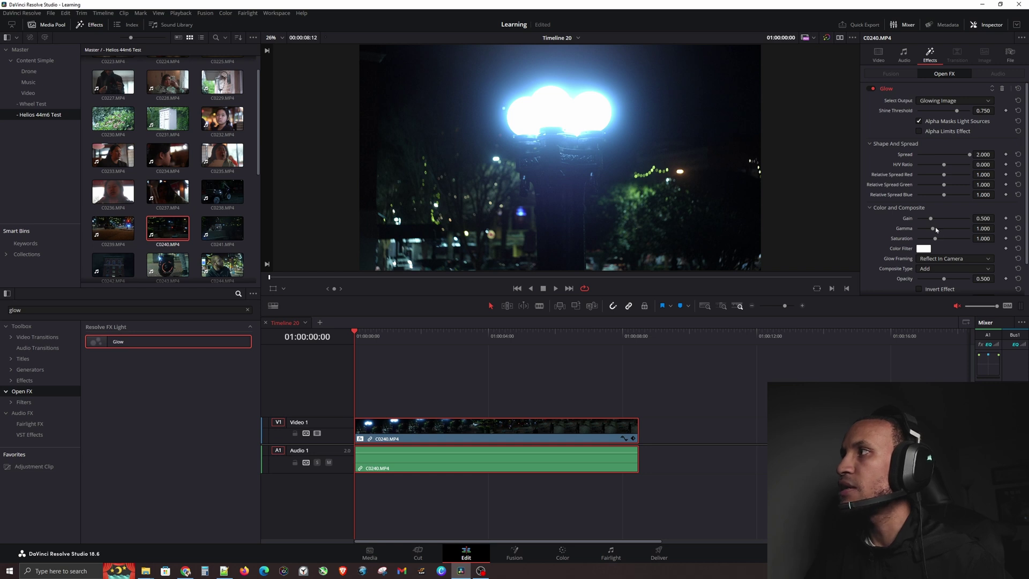
{"action": "left_click_drag", "start_coordinate": [935, 231], "coordinate": [924, 220]}
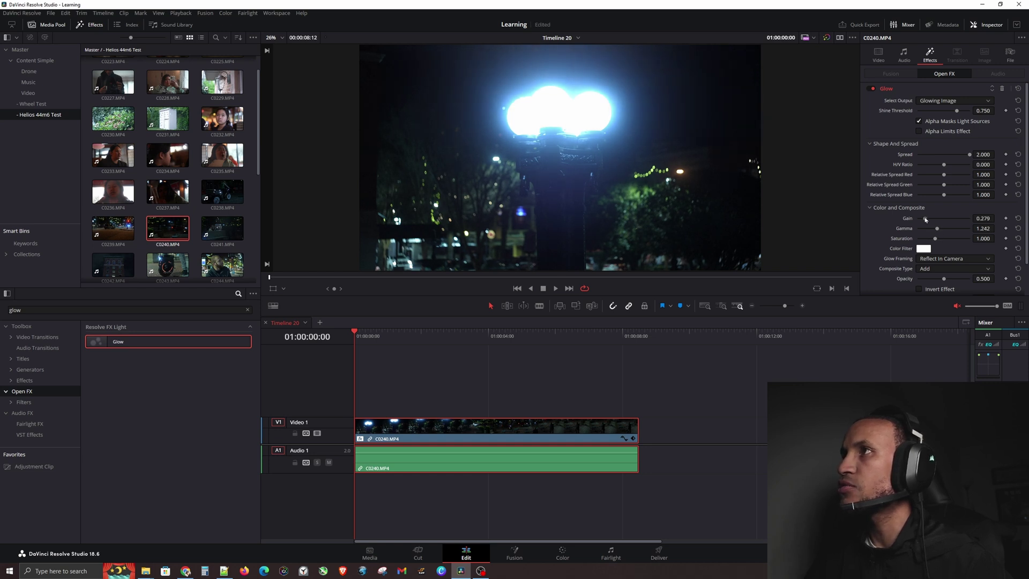
{"action": "left_click", "coordinate": [869, 88]}
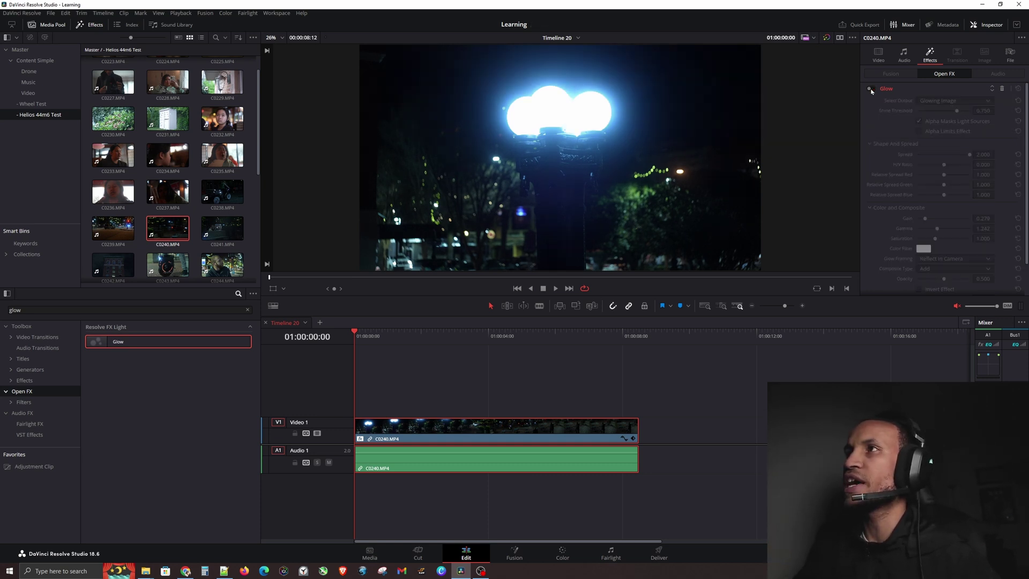
{"action": "left_click", "coordinate": [870, 89]}
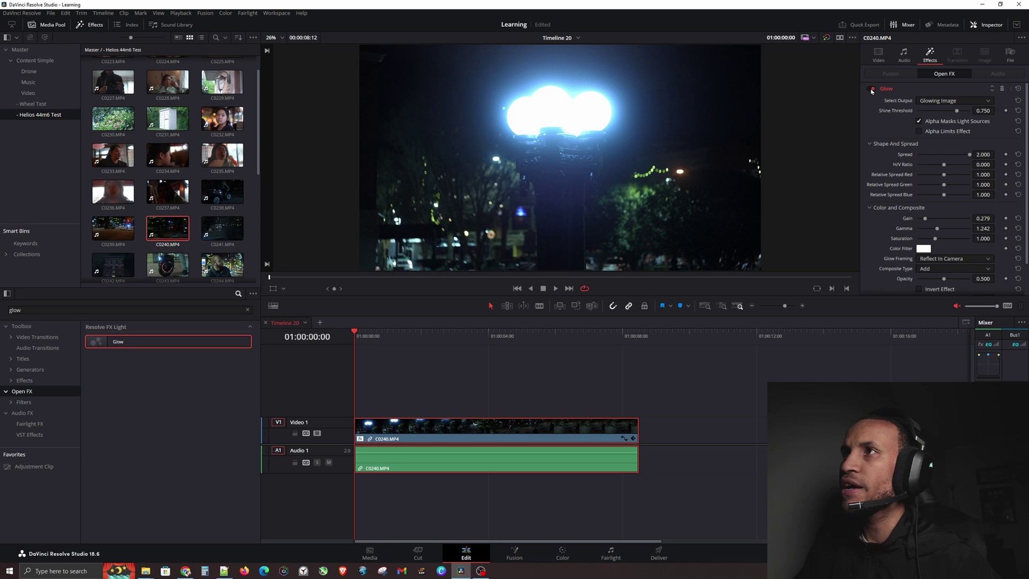
{"action": "left_click", "coordinate": [870, 89]}
{"action": "left_click", "coordinate": [870, 89]}
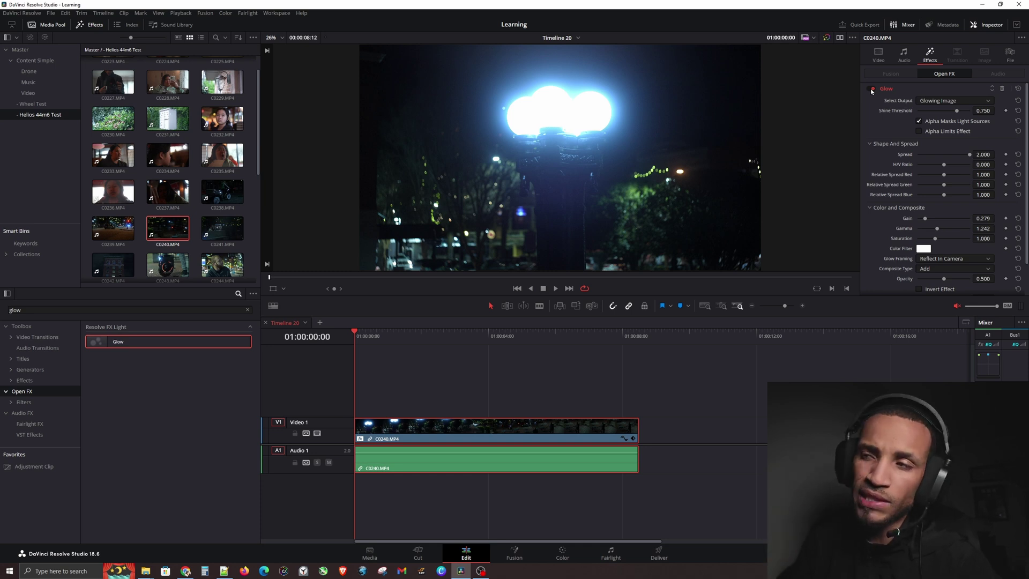
Check the effects list in the Progress Plan document in Chrome, and replace C0240.MP4 on the timeline with C0227.MP4.
{"action": "key", "text": "alt+Tab"}
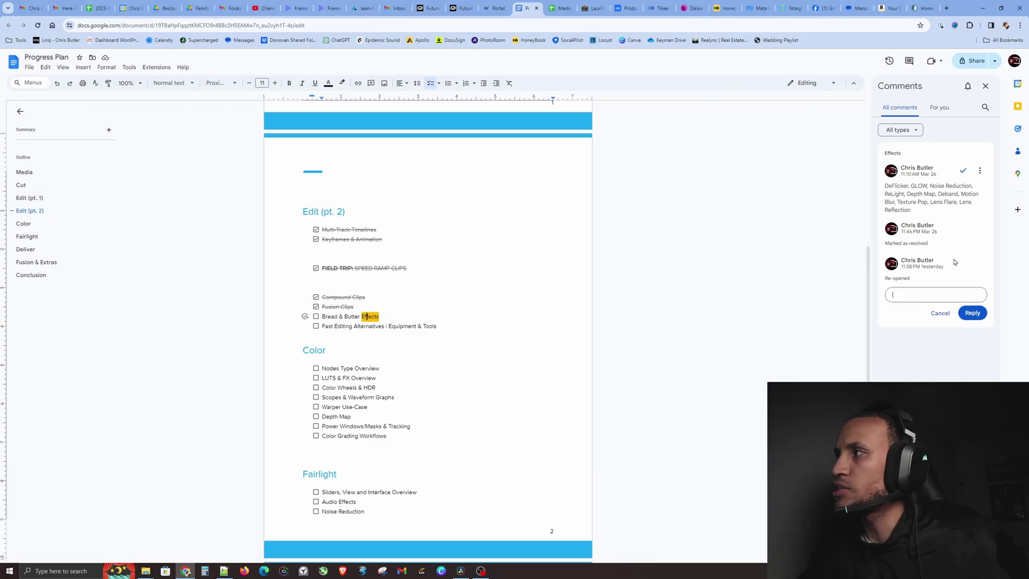
{"action": "key", "text": "alt+Tab"}
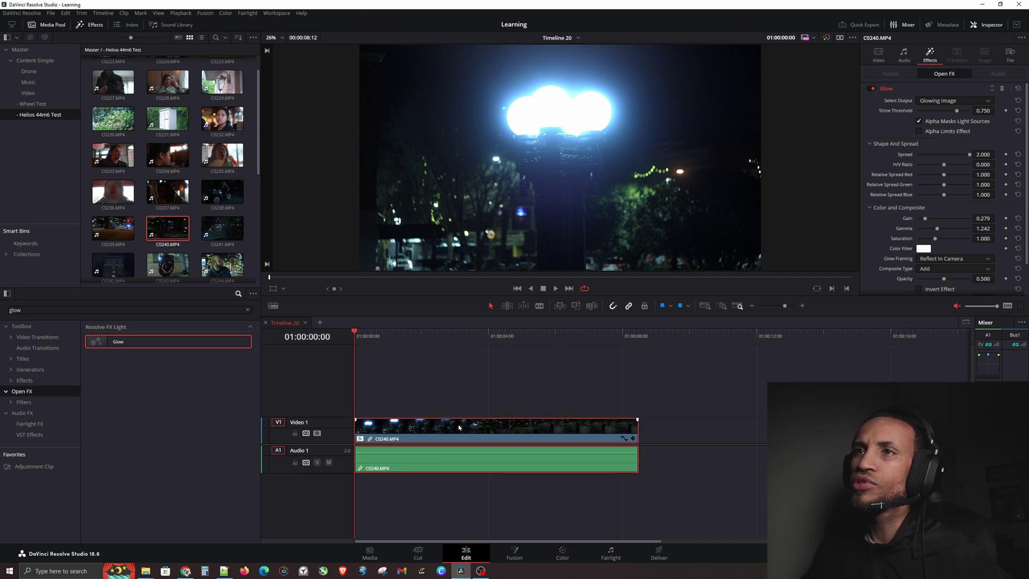
{"action": "key", "text": "Delete"}
{"action": "left_click_drag", "start_coordinate": [120, 78], "coordinate": [409, 395]}
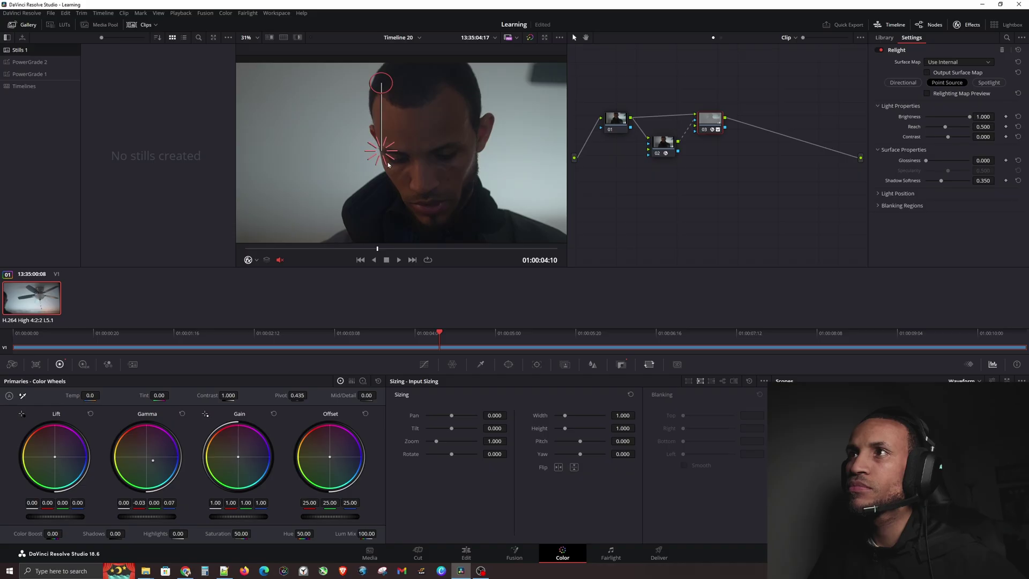
Move the Relight point source beside the man's temple, raise the Gamma luminance to about 0.29, and compare with the grade bypassed.
{"action": "left_click_drag", "start_coordinate": [398, 162], "coordinate": [394, 165]}
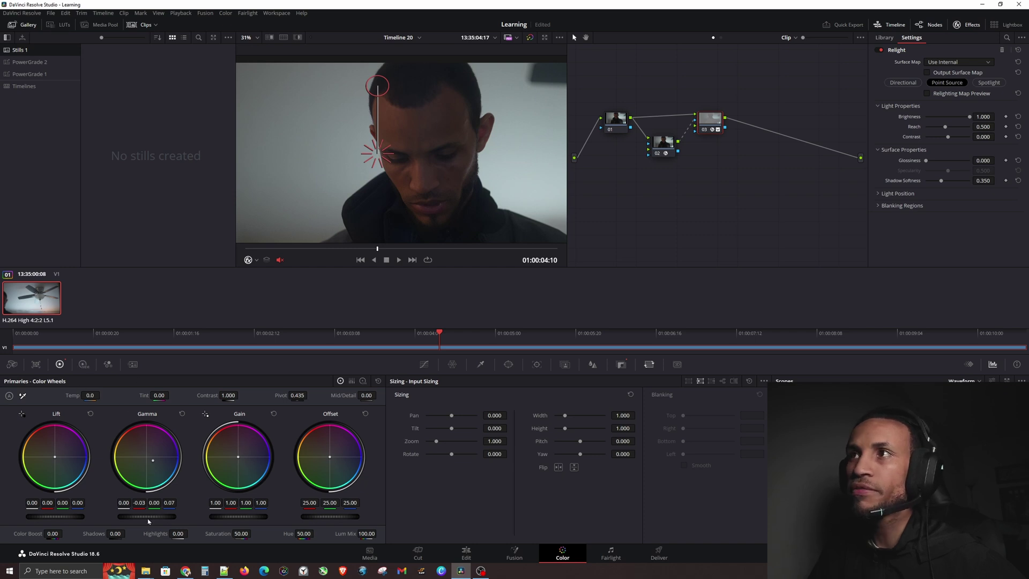
{"action": "left_click_drag", "start_coordinate": [141, 516], "coordinate": [161, 515]}
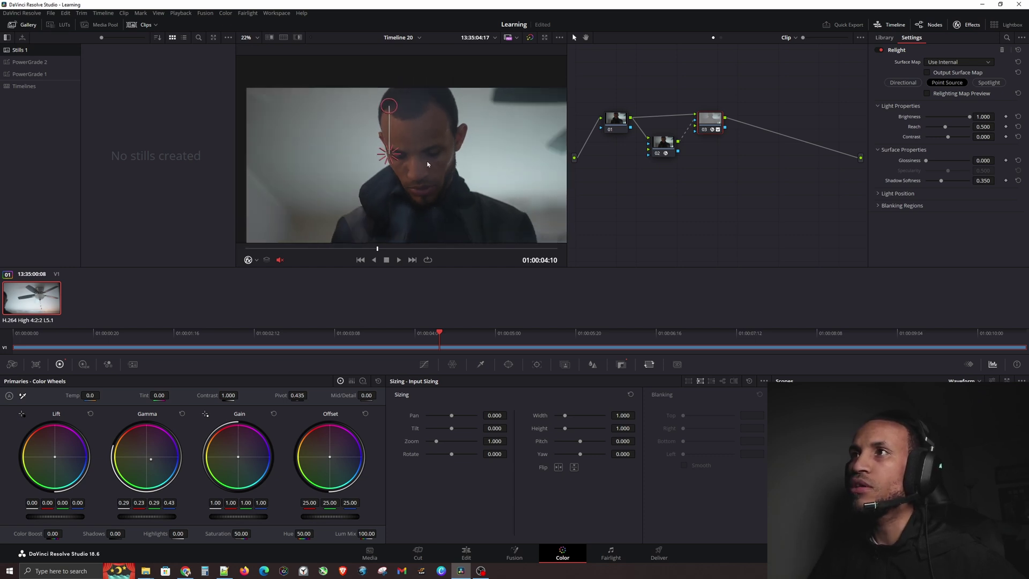
{"action": "scroll", "coordinate": [441, 169], "scroll_direction": "down", "scroll_amount": 3}
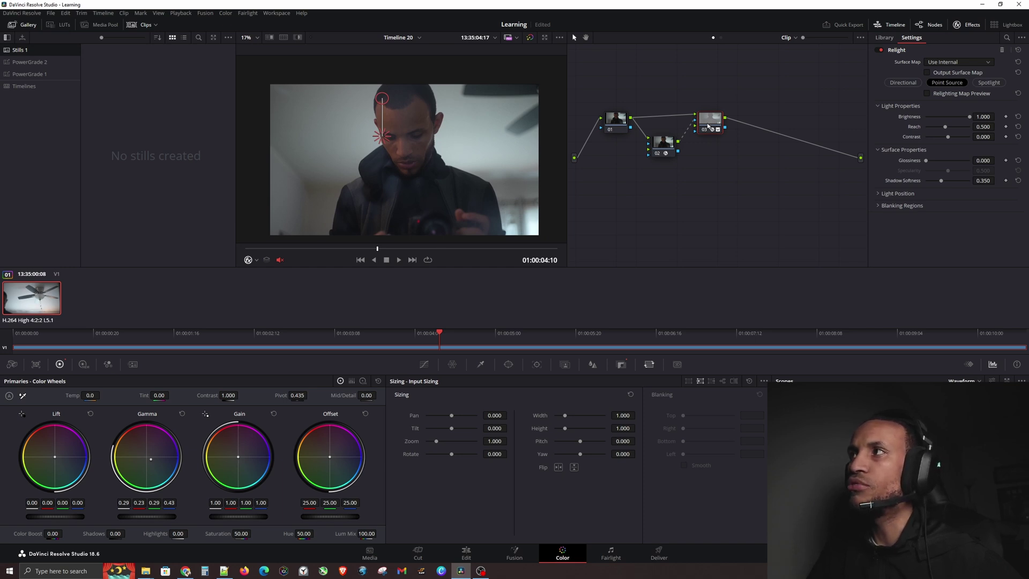
{"action": "left_click", "coordinate": [531, 38]}
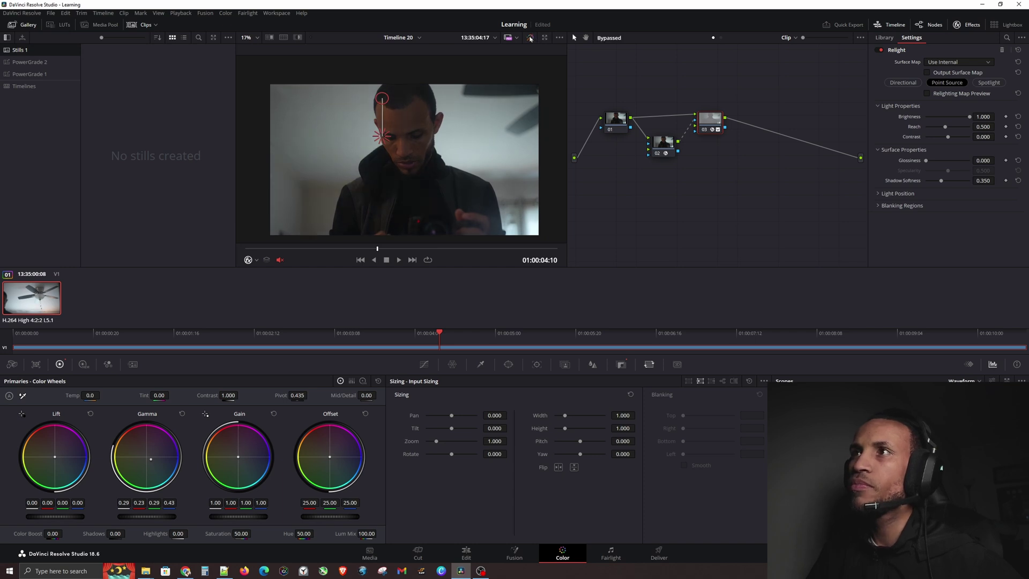
{"action": "left_click", "coordinate": [531, 38]}
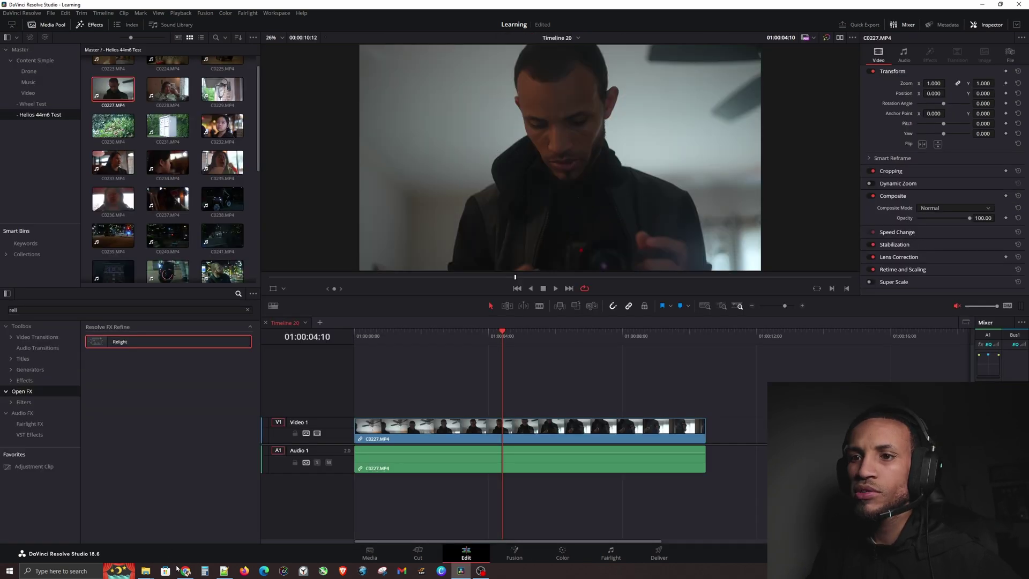
Consult the Progress Plan effects list in Chrome and delete C0227.MP4 from the timeline.
{"action": "left_click", "coordinate": [185, 571]}
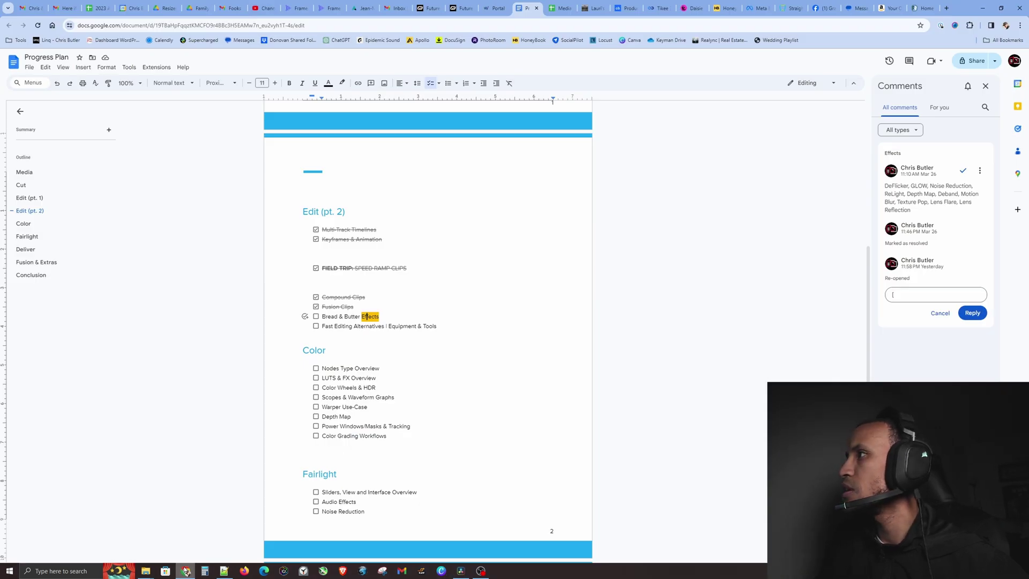
{"action": "left_click", "coordinate": [185, 571]}
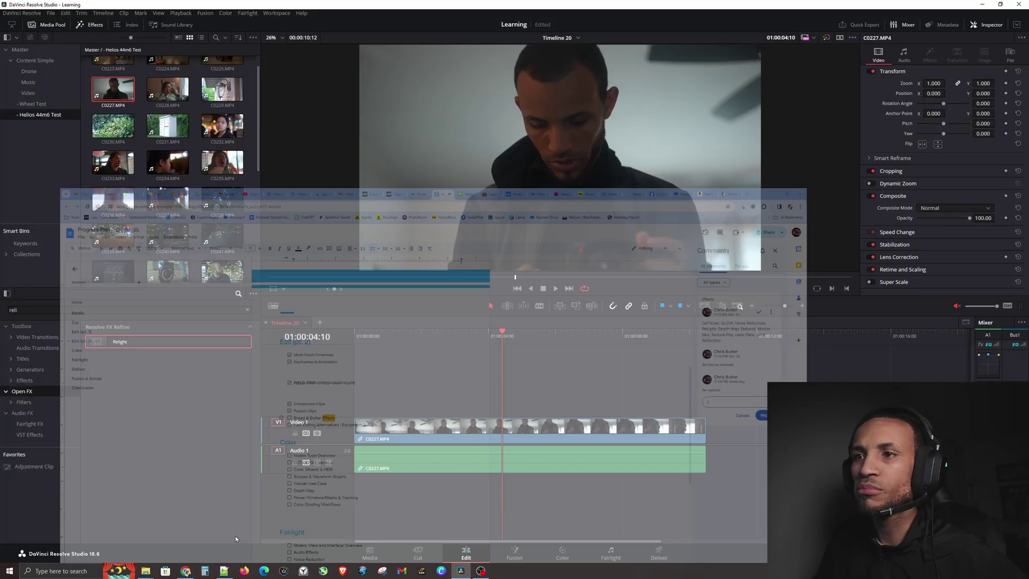
{"action": "left_click", "coordinate": [453, 429]}
{"action": "key", "text": "Delete"}
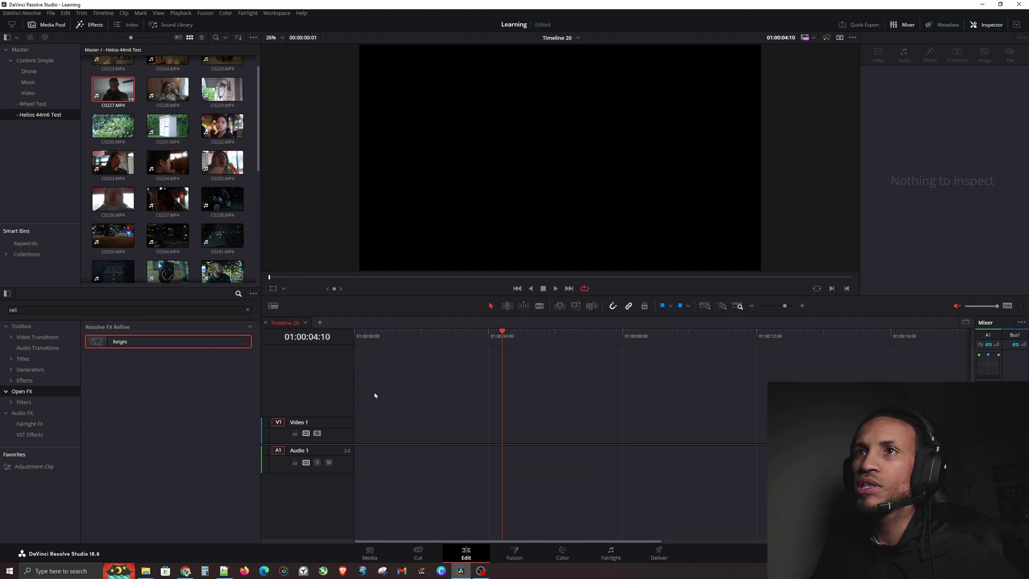
Place C0254.MP4 on the timeline, trim its end to 01:00:02:11 and play part of it.
{"action": "left_click", "coordinate": [225, 197]}
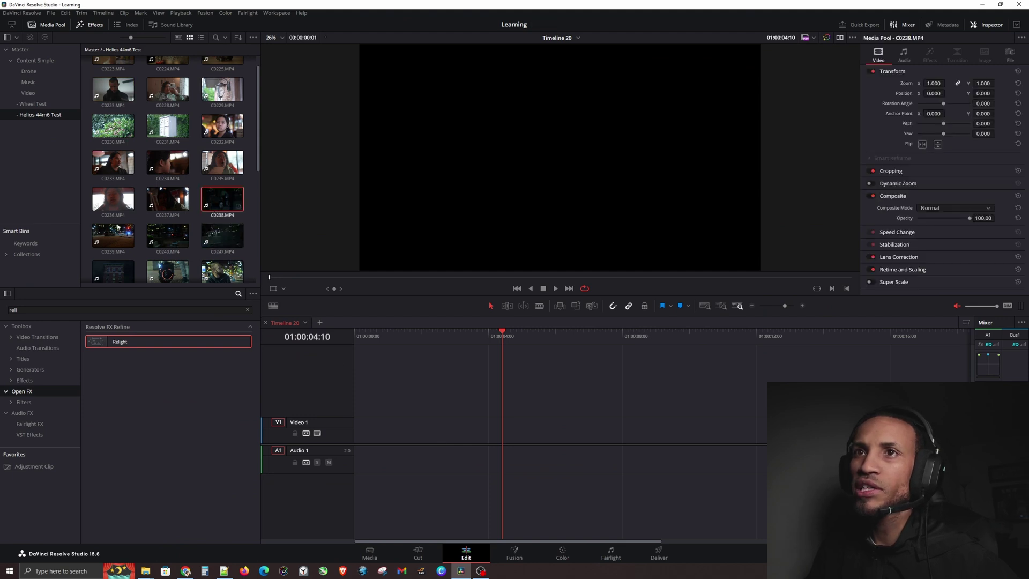
{"action": "left_click", "coordinate": [113, 236]}
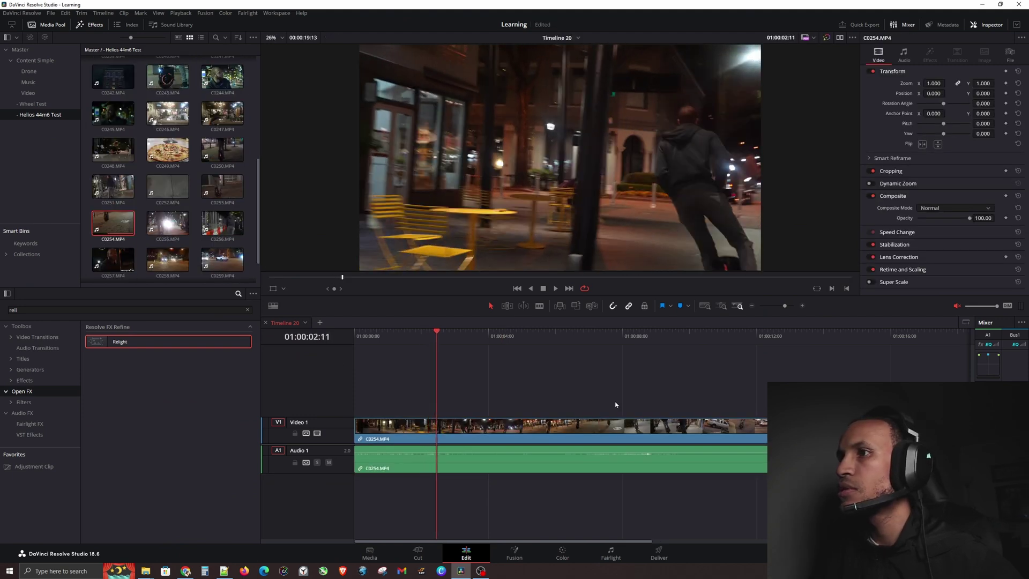
{"action": "key", "text": "shift+]"}
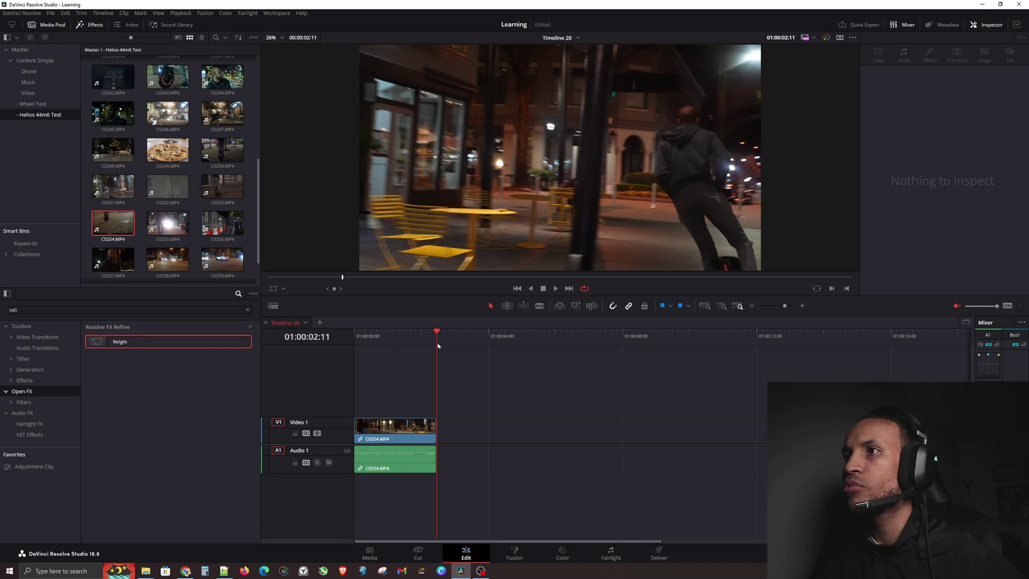
{"action": "key", "text": "space"}
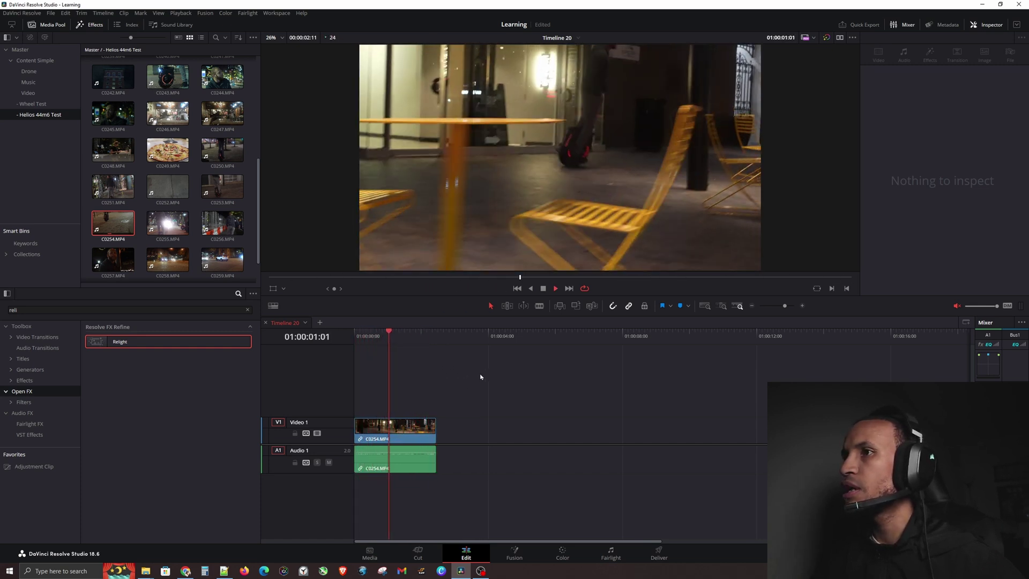
{"action": "key", "text": "space"}
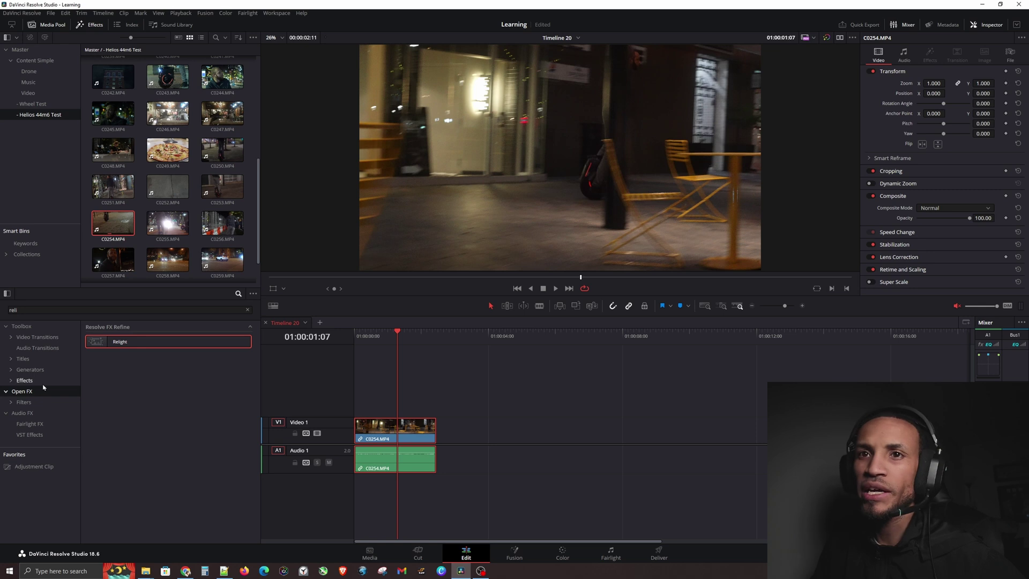
Replace the effects search term with "motion" and apply Motion Blur to C0254.MP4.
{"action": "left_click", "coordinate": [247, 310]}
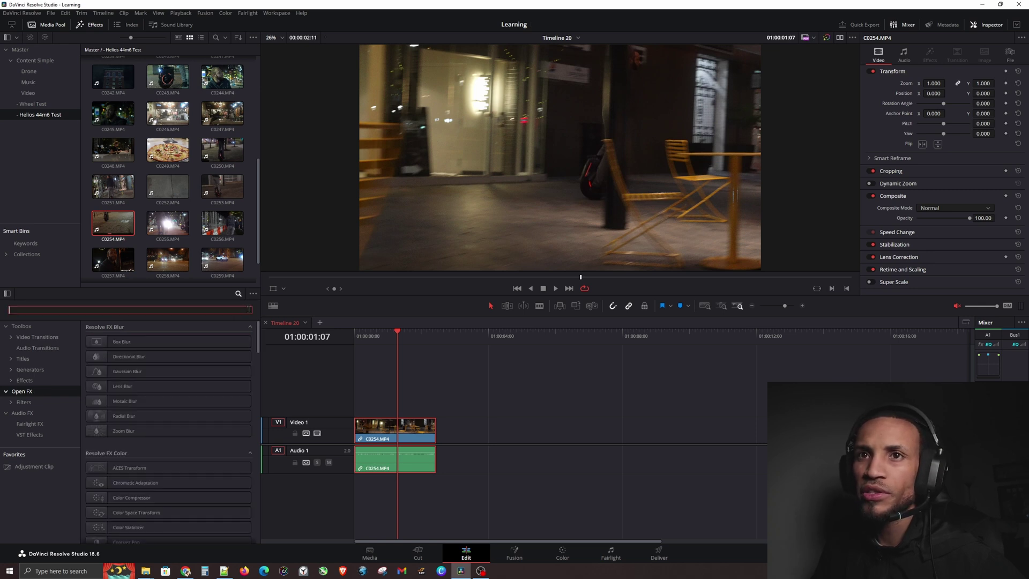
{"action": "type", "text": "motion"}
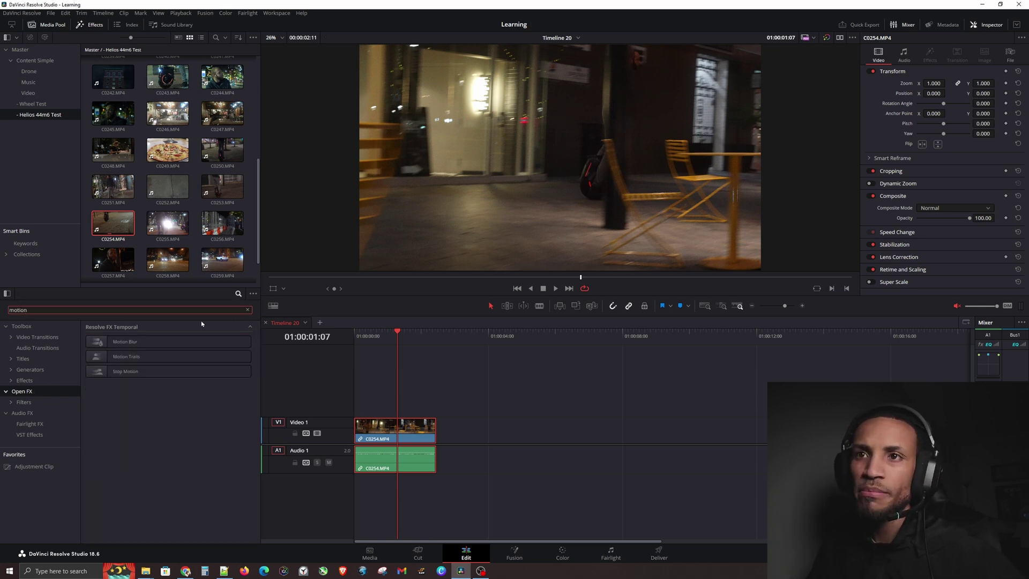
{"action": "left_click_drag", "start_coordinate": [158, 341], "coordinate": [409, 428]}
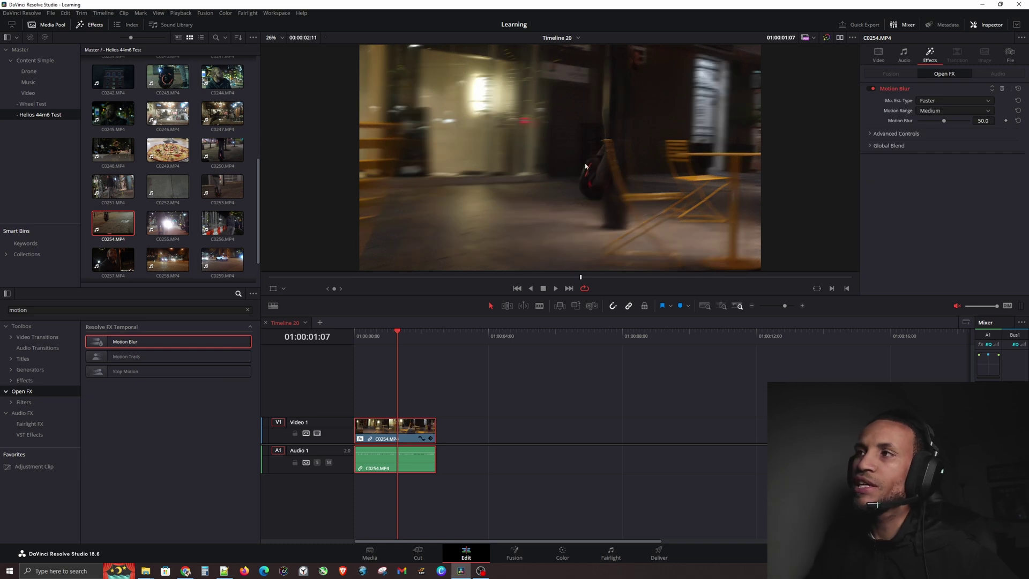
Play C0254.MP4 from the start and from its middle to examine the Motion Blur effect.
{"action": "left_click_drag", "start_coordinate": [362, 336], "coordinate": [349, 343]}
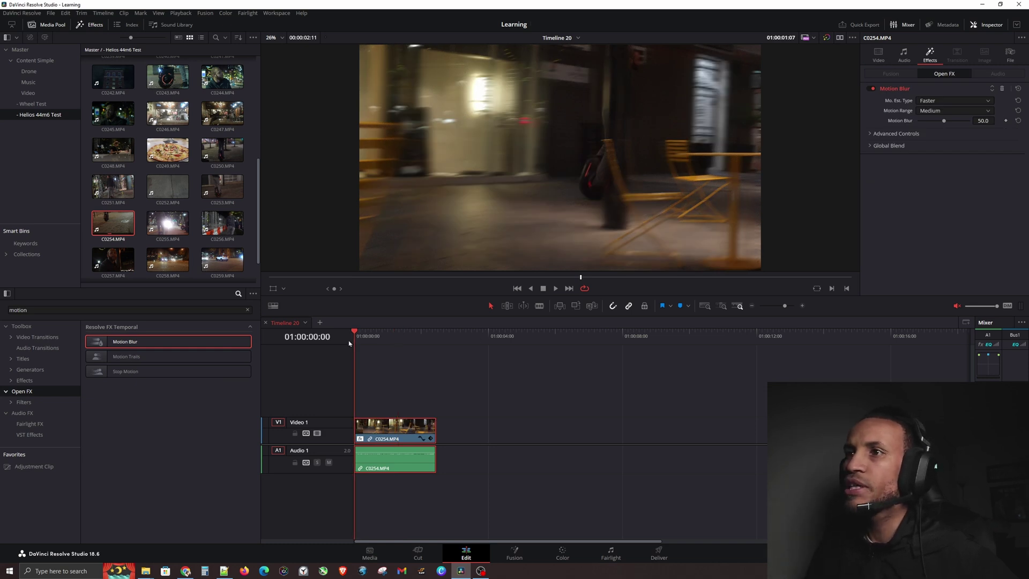
{"action": "key", "text": "space"}
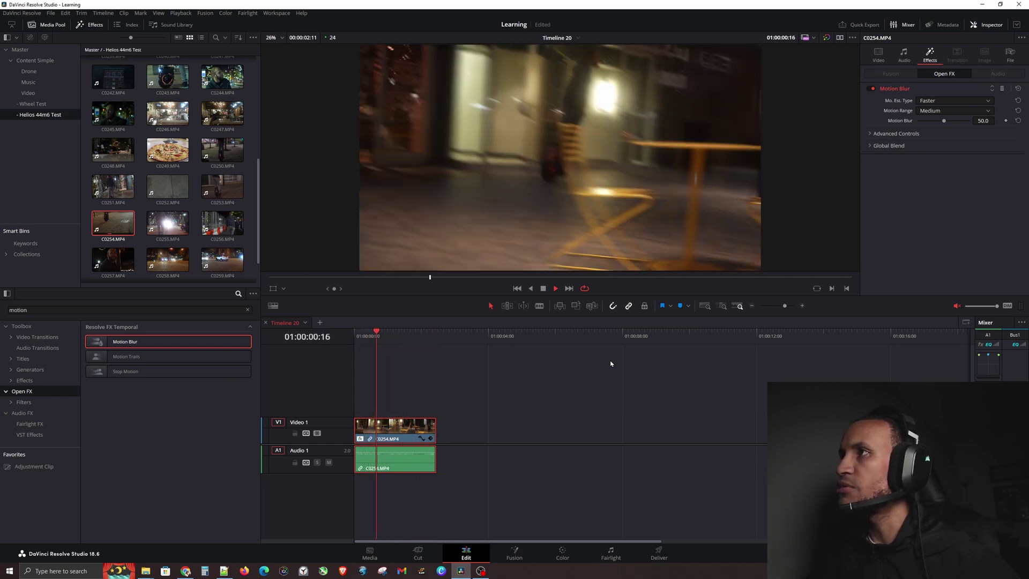
{"action": "key", "text": "space"}
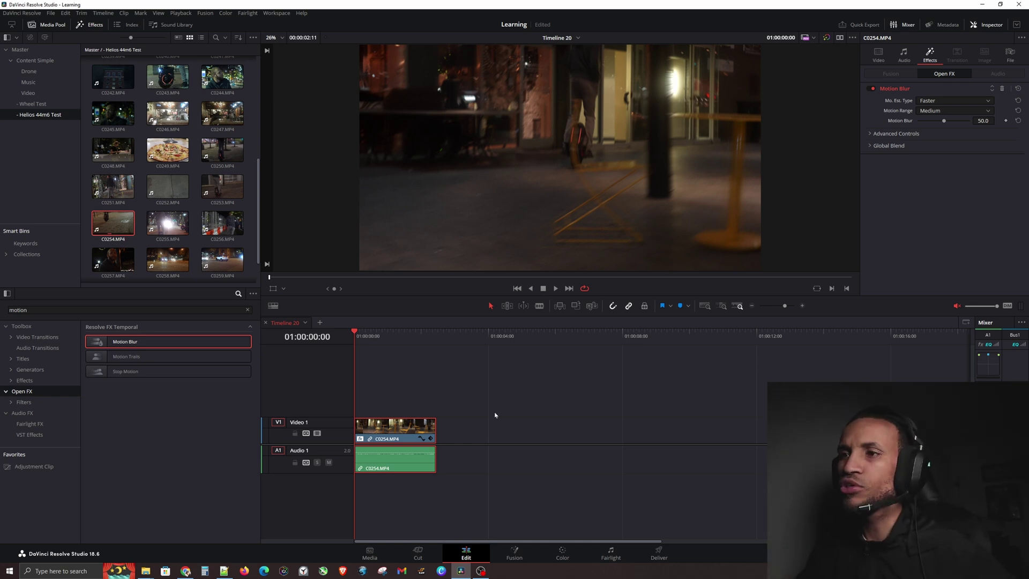
{"action": "left_click_drag", "start_coordinate": [355, 338], "coordinate": [395, 339]}
{"action": "key", "text": "space"}
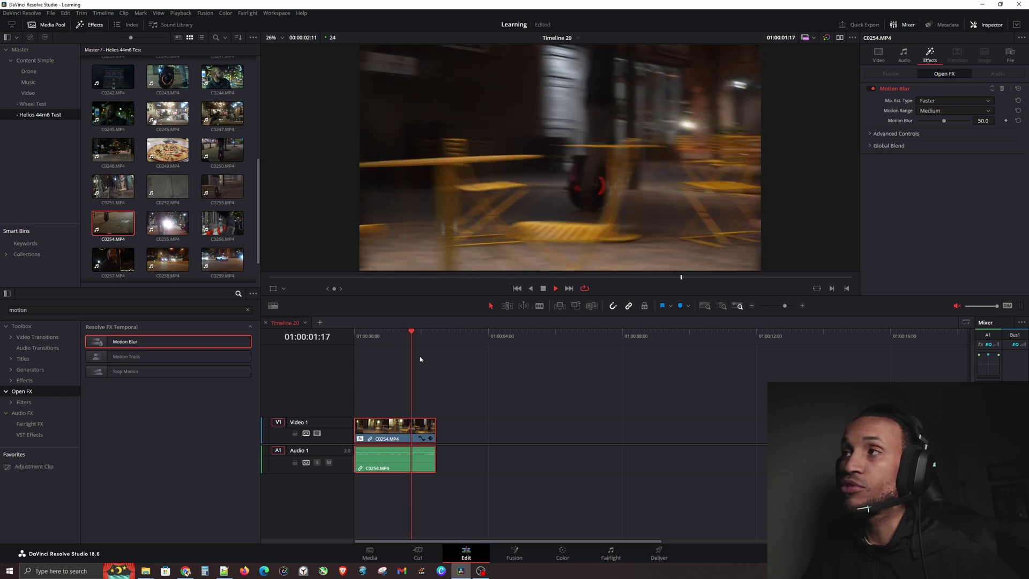
{"action": "key", "text": "space"}
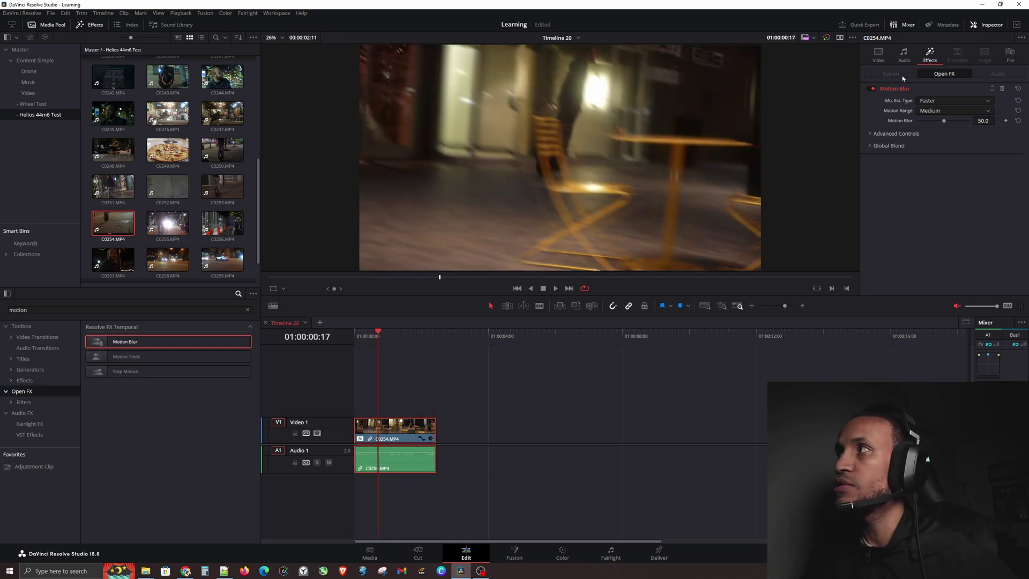
Disable the Motion Blur effect on C0254.MP4 and play the clip for comparison.
{"action": "left_click", "coordinate": [871, 89]}
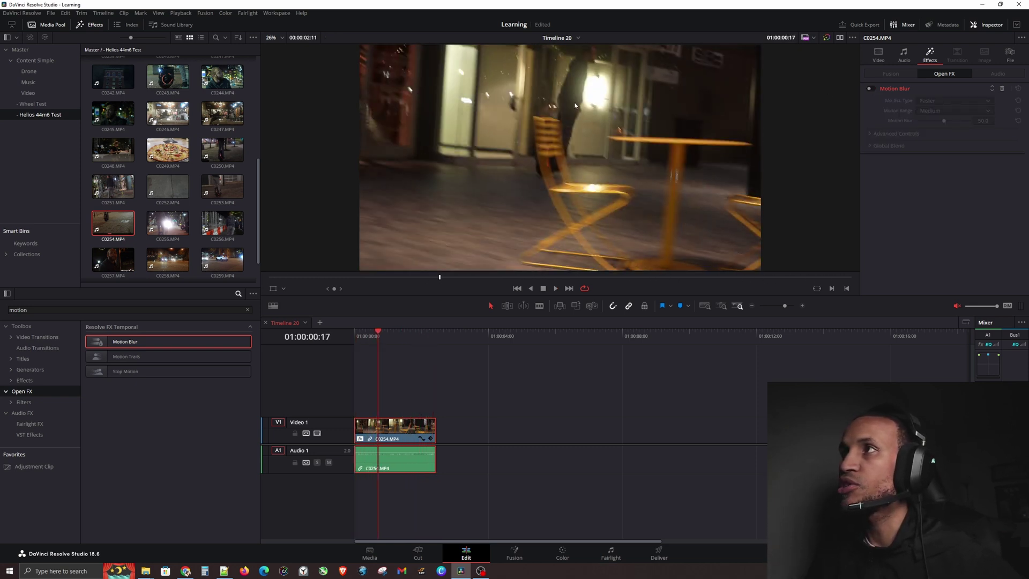
{"action": "key", "text": "space"}
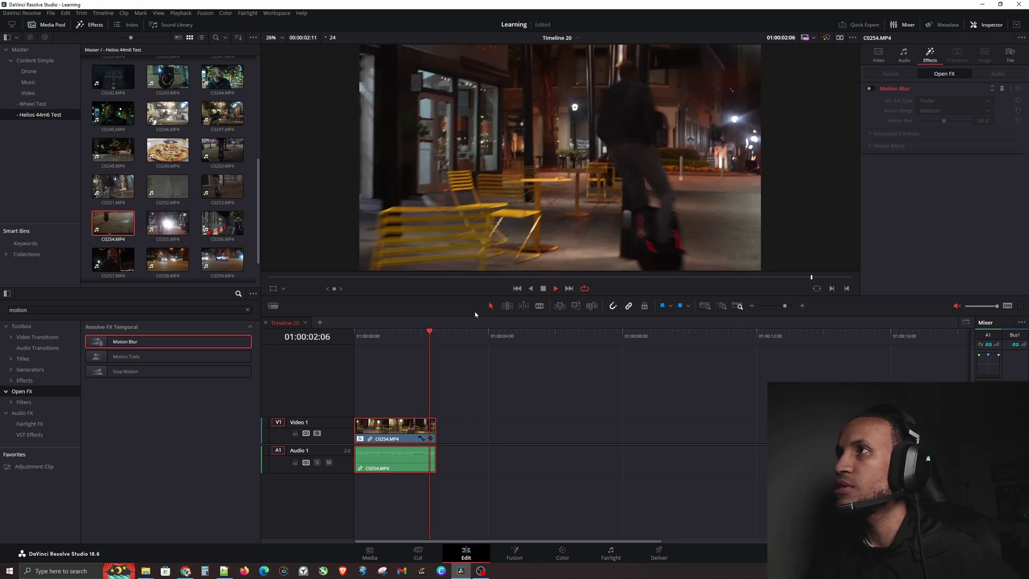
{"action": "key", "text": "space"}
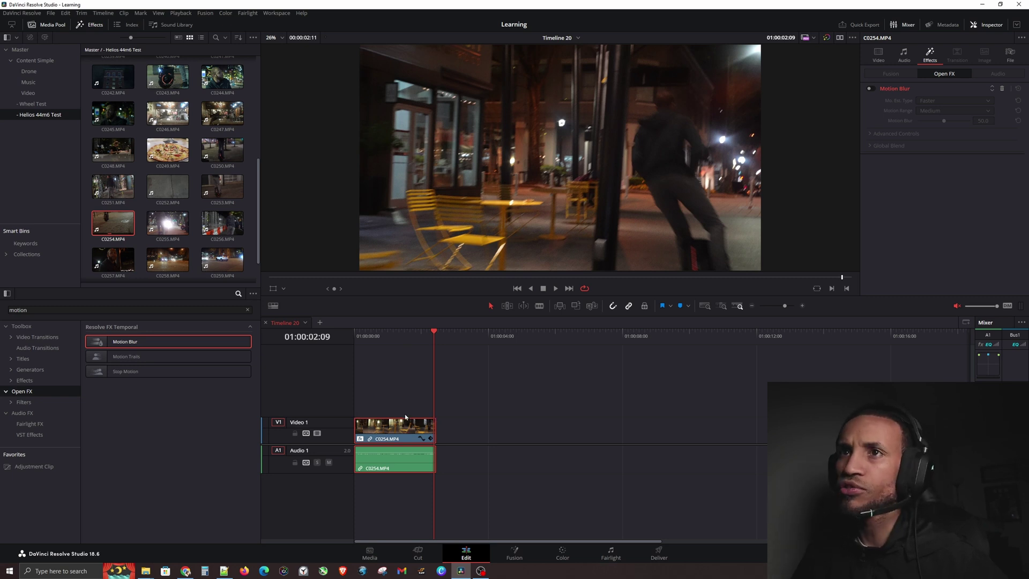
Delete C0254.MP4 from the timeline and consult the Progress Plan effects list in Chrome.
{"action": "key", "text": "Delete"}
{"action": "key", "text": "alt+Tab"}
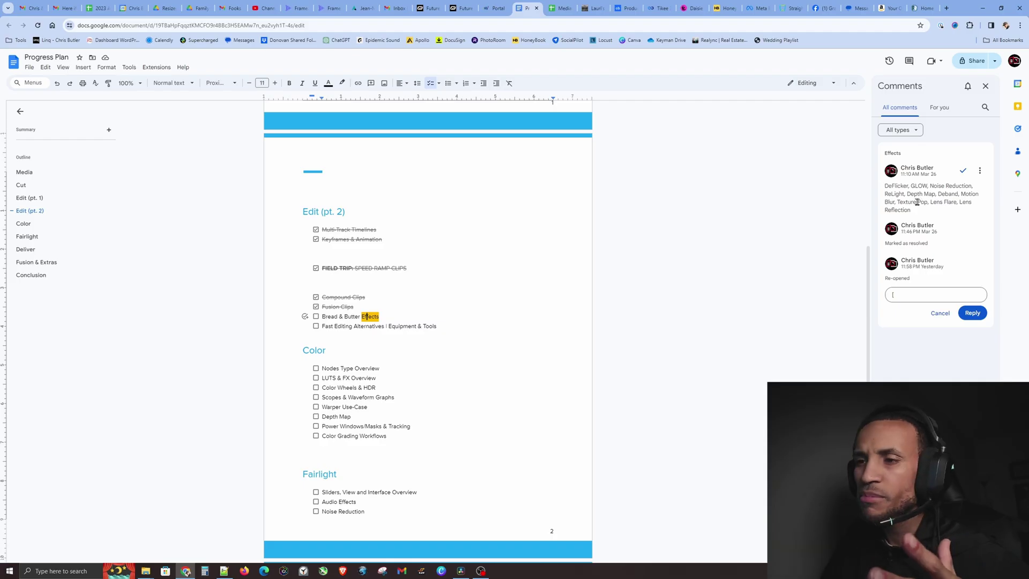
{"action": "left_click", "coordinate": [463, 569]}
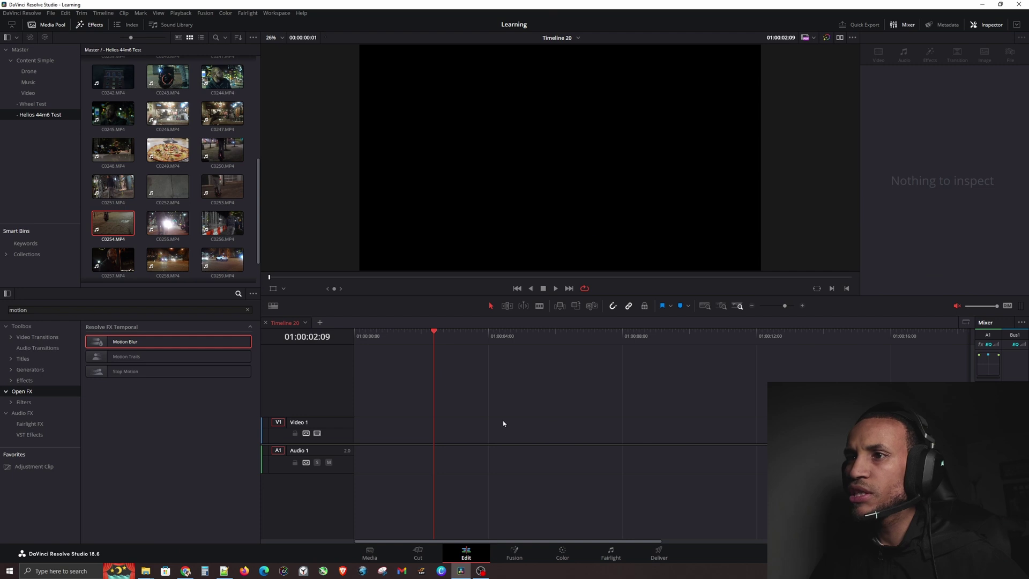
Place C0245.MP4 at the start of Video 1 and return the playhead to 01:00:00:00.
{"action": "left_click_drag", "start_coordinate": [113, 113], "coordinate": [356, 429]}
{"action": "left_click_drag", "start_coordinate": [370, 336], "coordinate": [346, 343]}
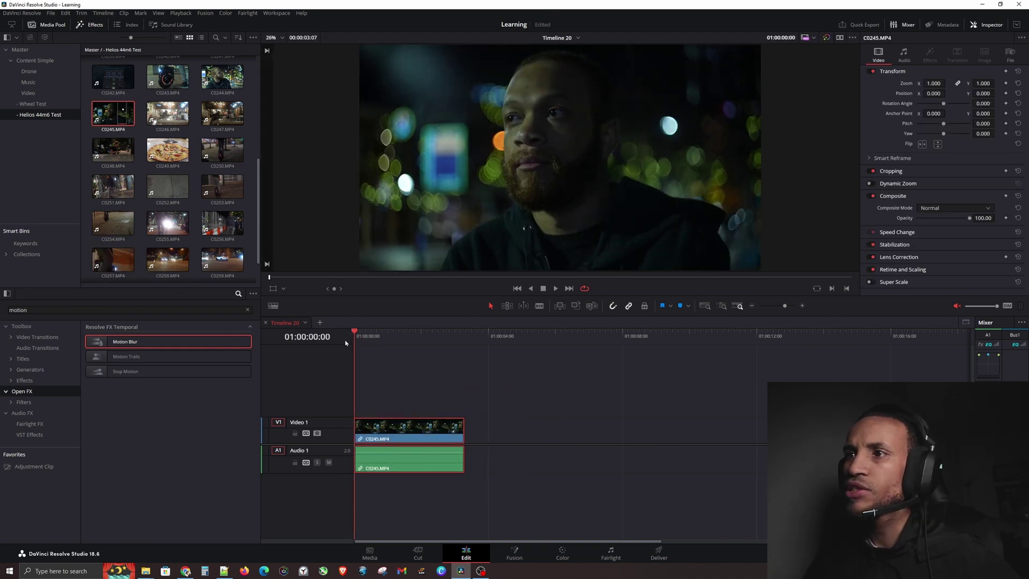
{"action": "left_click", "coordinate": [448, 412]}
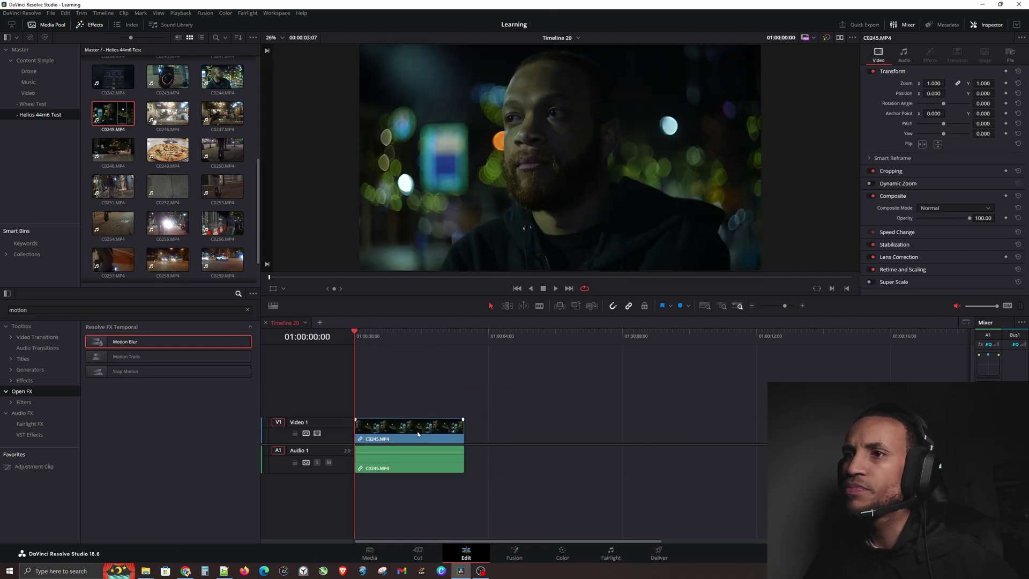
{"action": "left_click", "coordinate": [179, 413]}
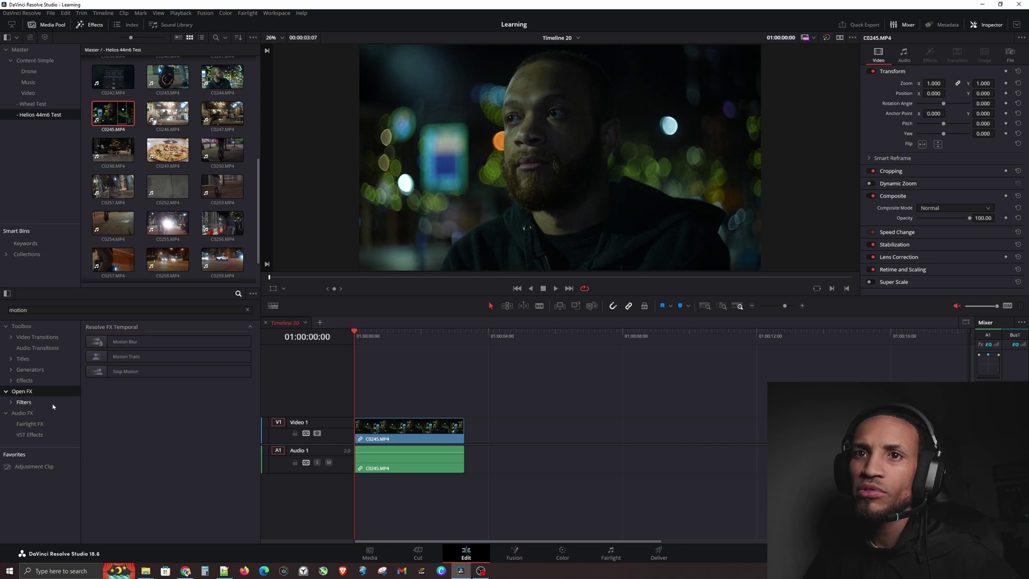
Replace the effects search term with "depth" and apply Depth Map to C0245.MP4.
{"action": "left_click", "coordinate": [248, 310]}
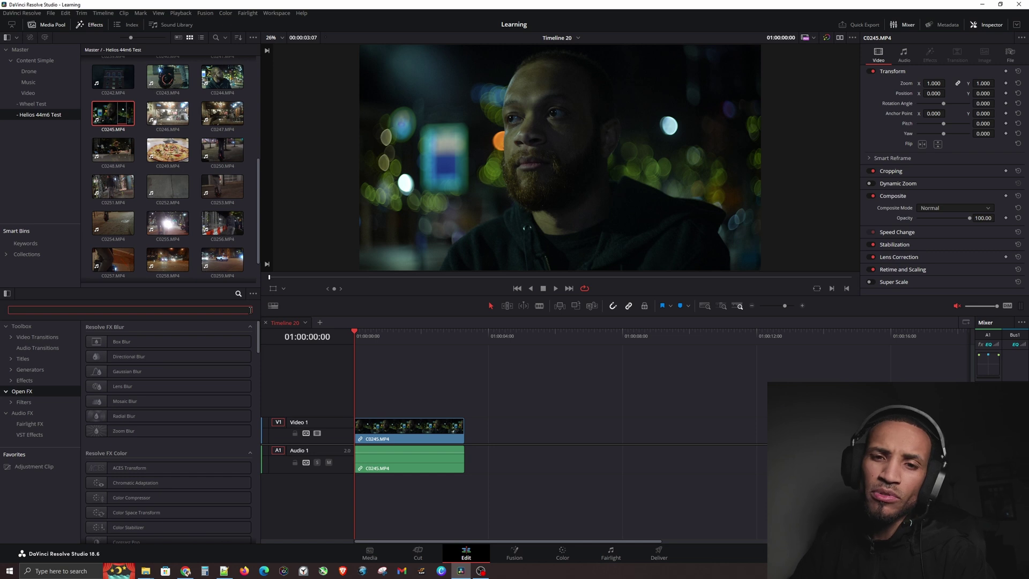
{"action": "type", "text": "depth"}
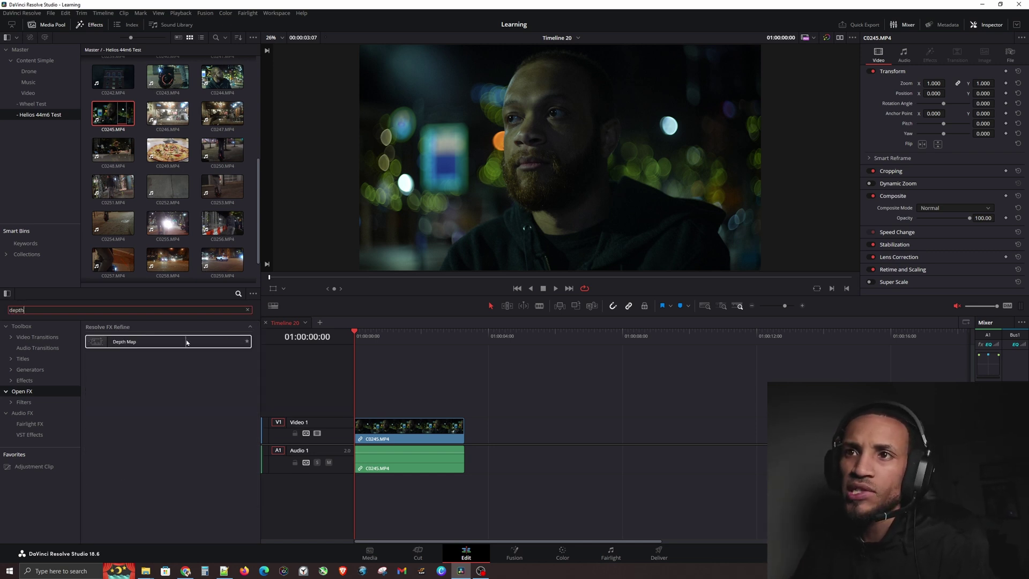
{"action": "left_click_drag", "start_coordinate": [187, 342], "coordinate": [397, 431]}
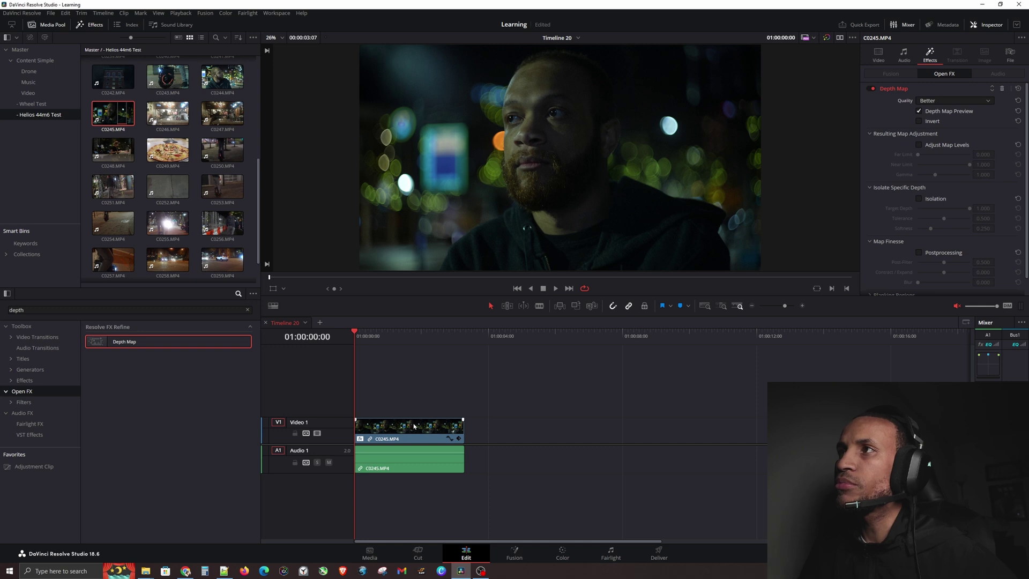
{"action": "left_click", "coordinate": [407, 427]}
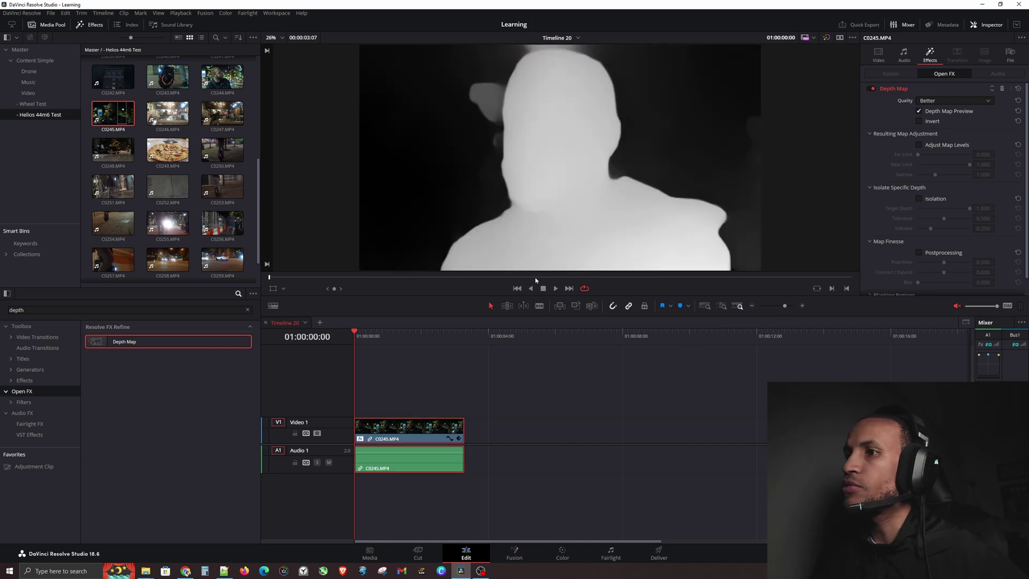
Set the Depth Map quality to Faster and switch the Depth Map Preview off and back on.
{"action": "left_click", "coordinate": [938, 102]}
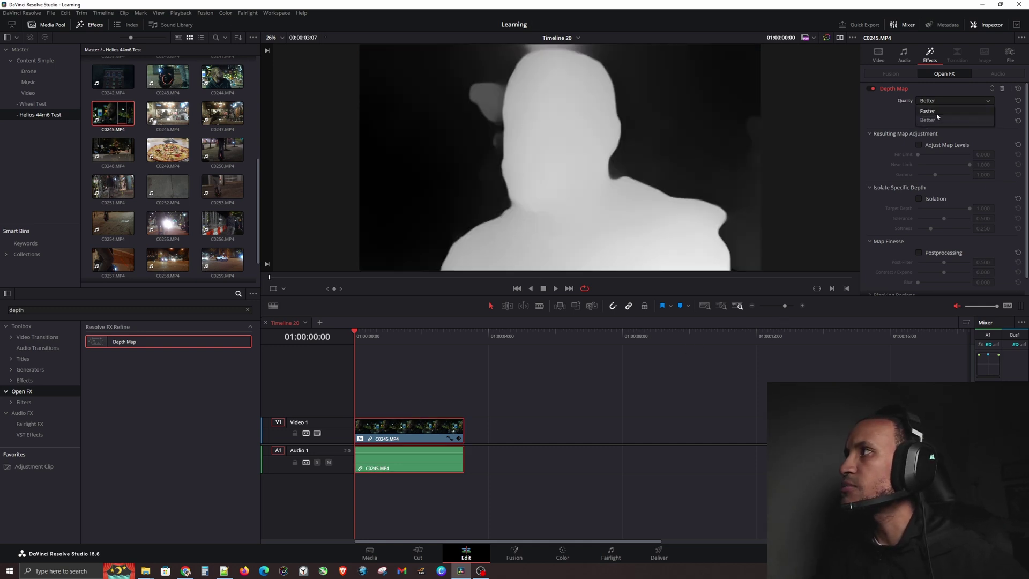
{"action": "left_click", "coordinate": [936, 113]}
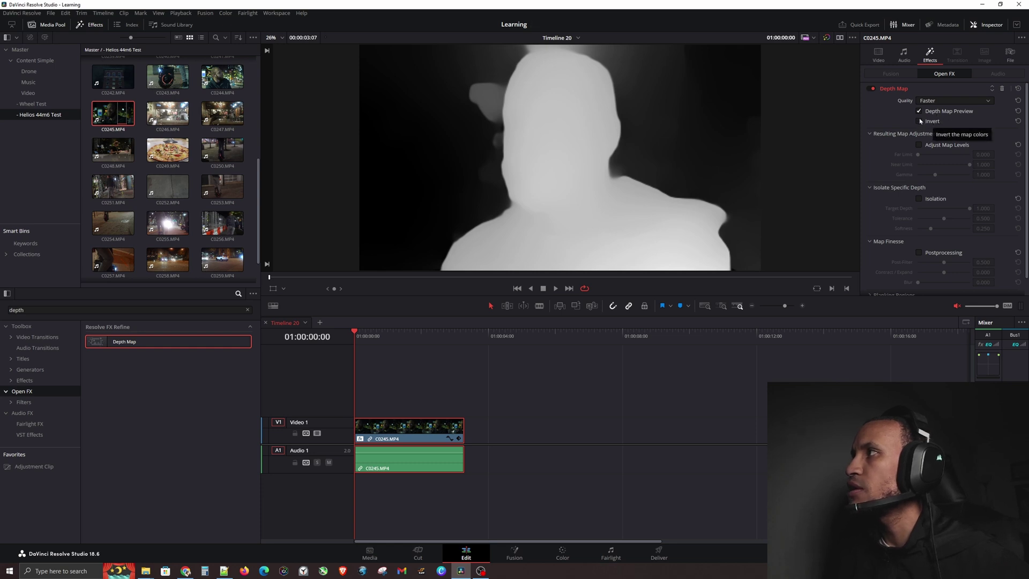
{"action": "left_click", "coordinate": [918, 112]}
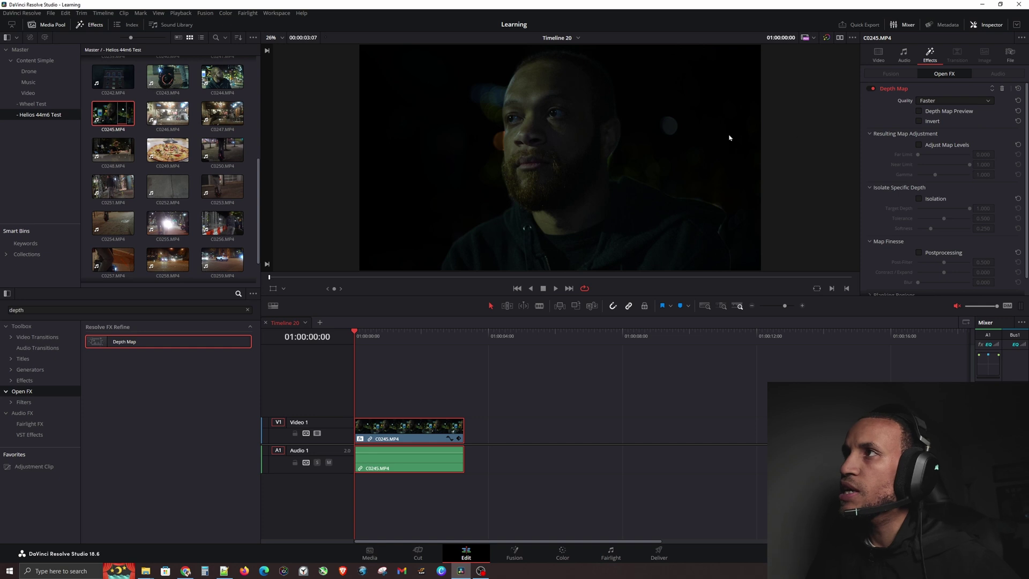
{"action": "left_click", "coordinate": [919, 112]}
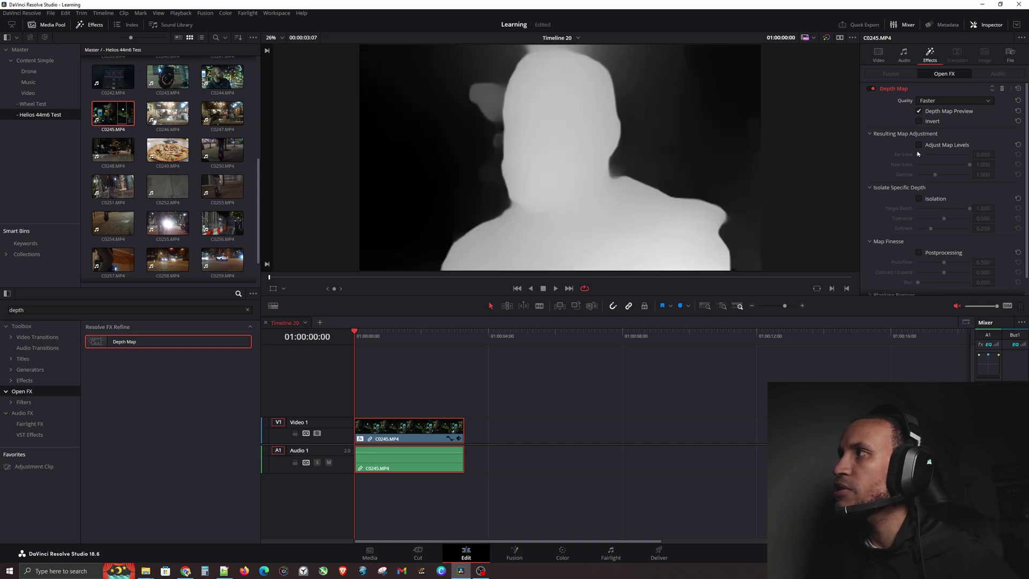
Adjust the map levels to far limit 0.535, near limit 0.535 and gamma 1.233, enable Isolation and turn off the Depth Map Preview.
{"action": "left_click", "coordinate": [920, 145]}
{"action": "left_click_drag", "start_coordinate": [919, 155], "coordinate": [938, 171]}
{"action": "mouse_move", "coordinate": [935, 174]}
{"action": "left_mouse_down"}
{"action": "mouse_move", "coordinate": [965, 176]}
{"action": "mouse_move", "coordinate": [943, 181]}
{"action": "left_mouse_up"}
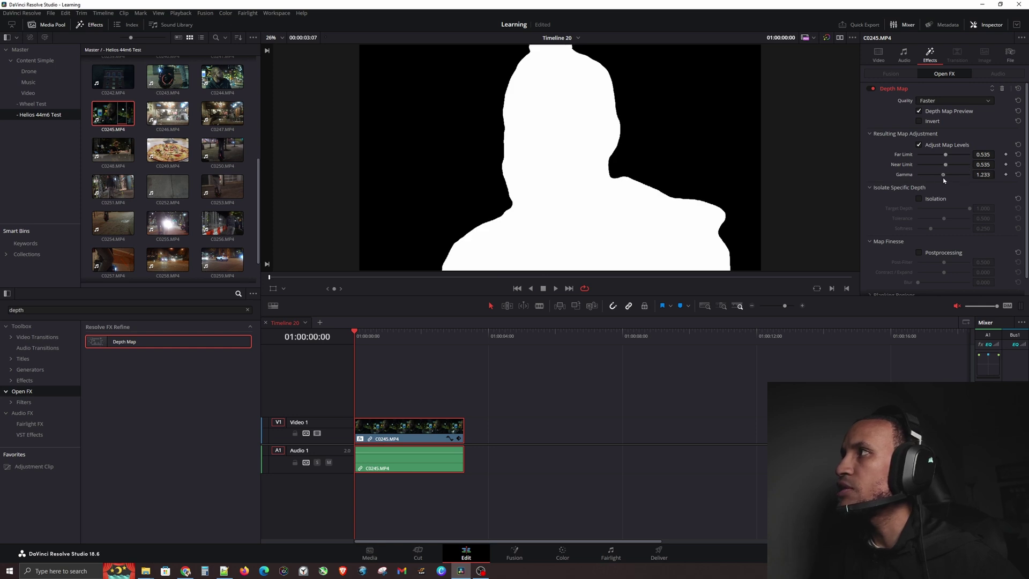
{"action": "left_click", "coordinate": [919, 199]}
{"action": "left_click", "coordinate": [919, 112]}
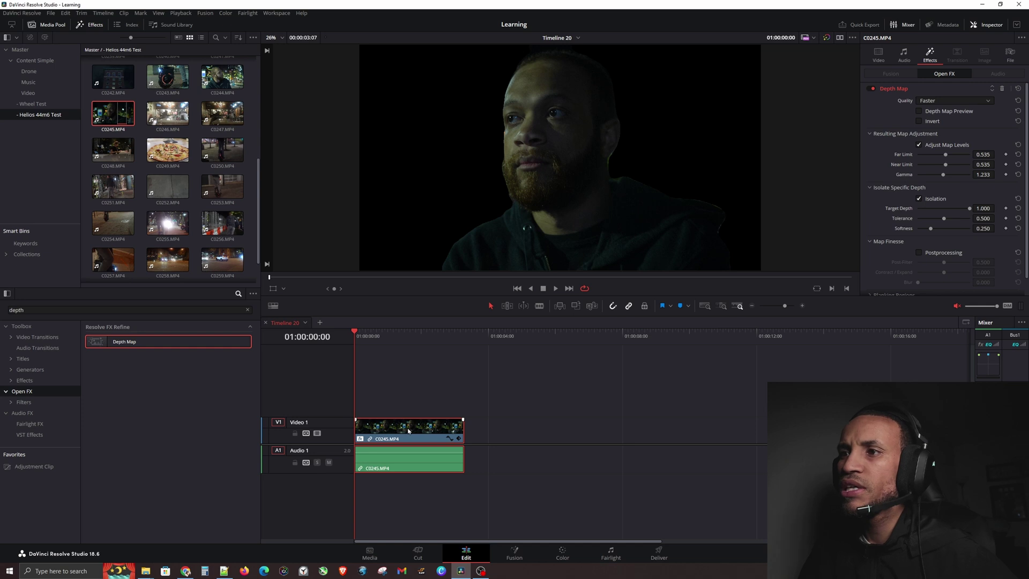
Duplicate the C0245.MP4 video clip with its Depth Map onto Video 2, directly above the original.
{"action": "left_click", "coordinate": [442, 413]}
{"action": "left_click", "coordinate": [393, 428]}
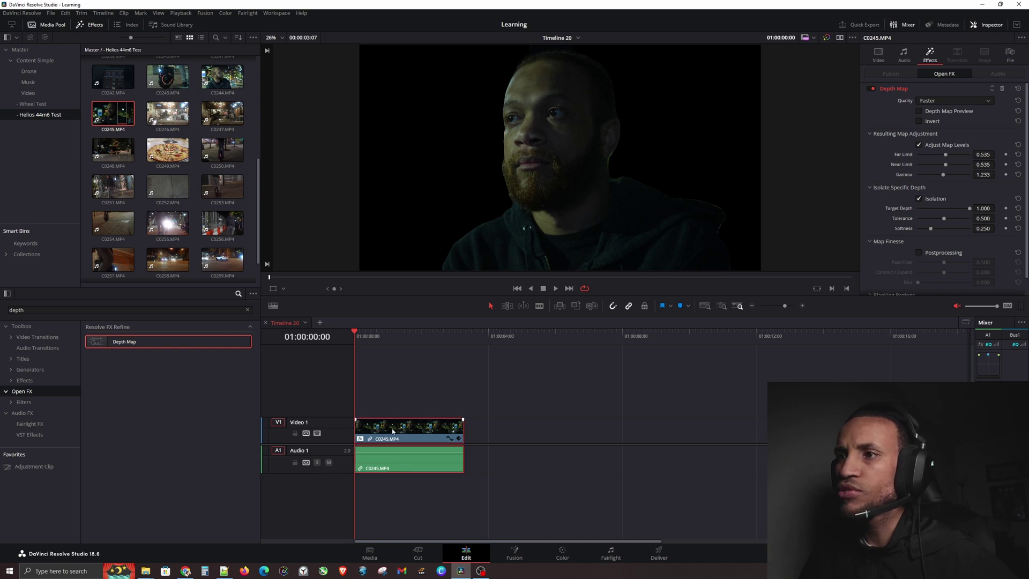
{"action": "left_click_drag", "start_coordinate": [393, 430], "coordinate": [395, 403]}
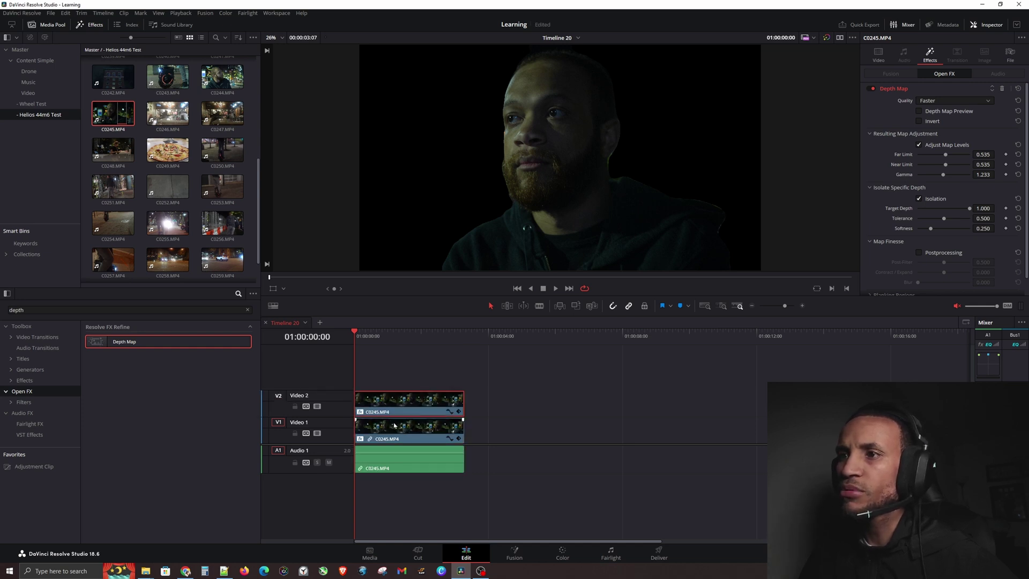
Remove the Depth Map effect from the C0245.MP4 clip on Video 1.
{"action": "left_click", "coordinate": [393, 428]}
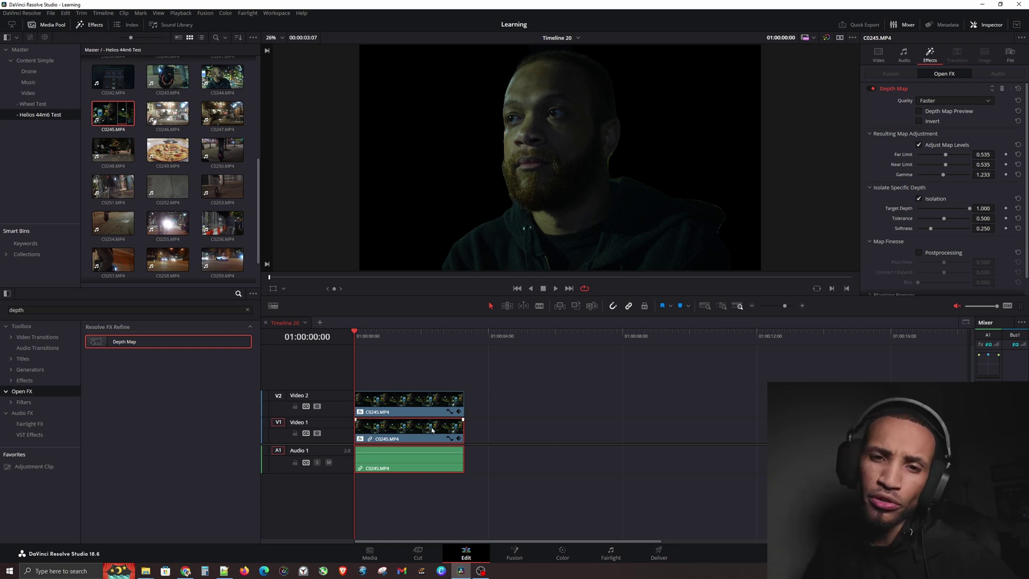
{"action": "left_click", "coordinate": [403, 404]}
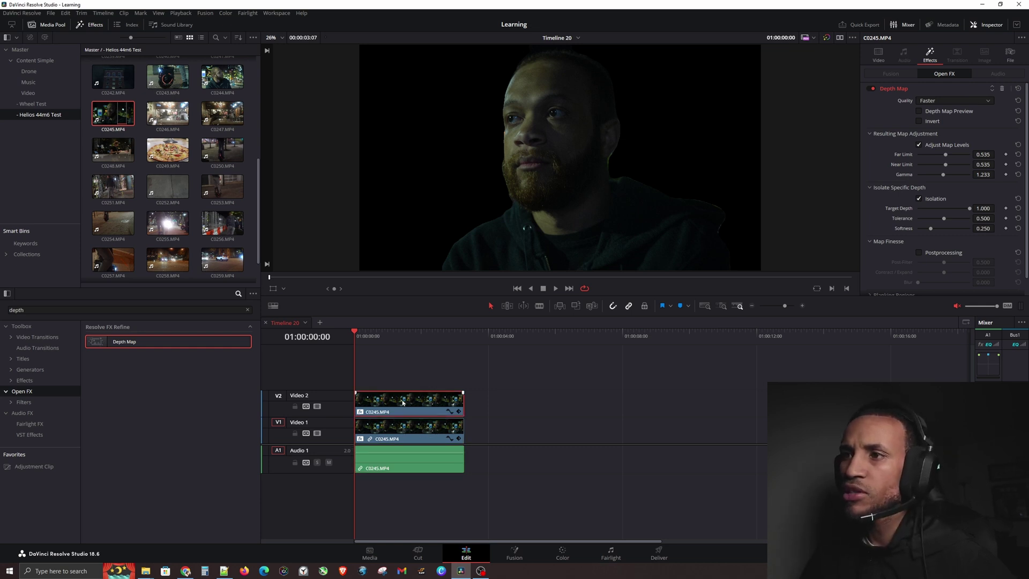
{"action": "left_click", "coordinate": [391, 427]}
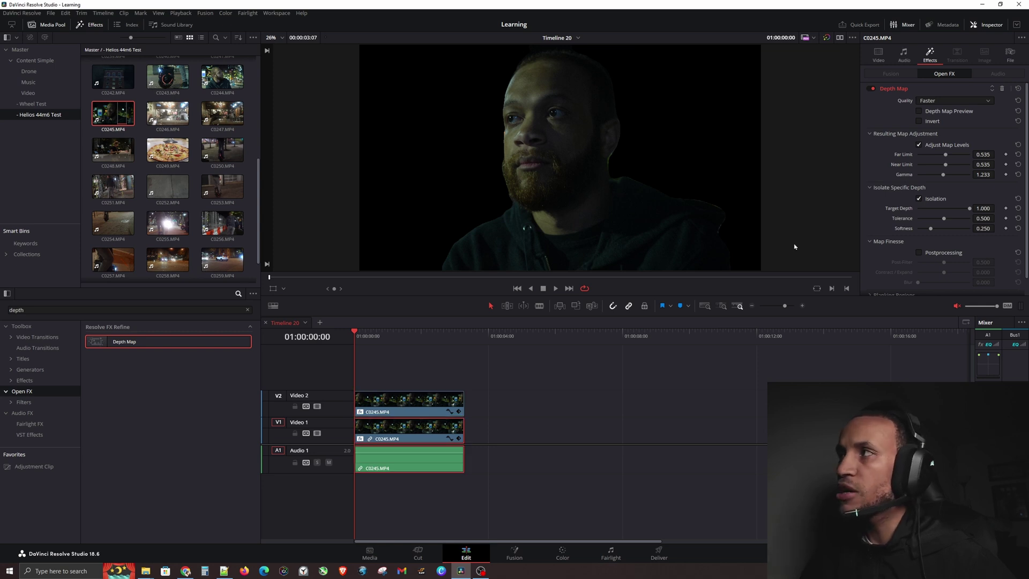
{"action": "left_click", "coordinate": [1001, 89]}
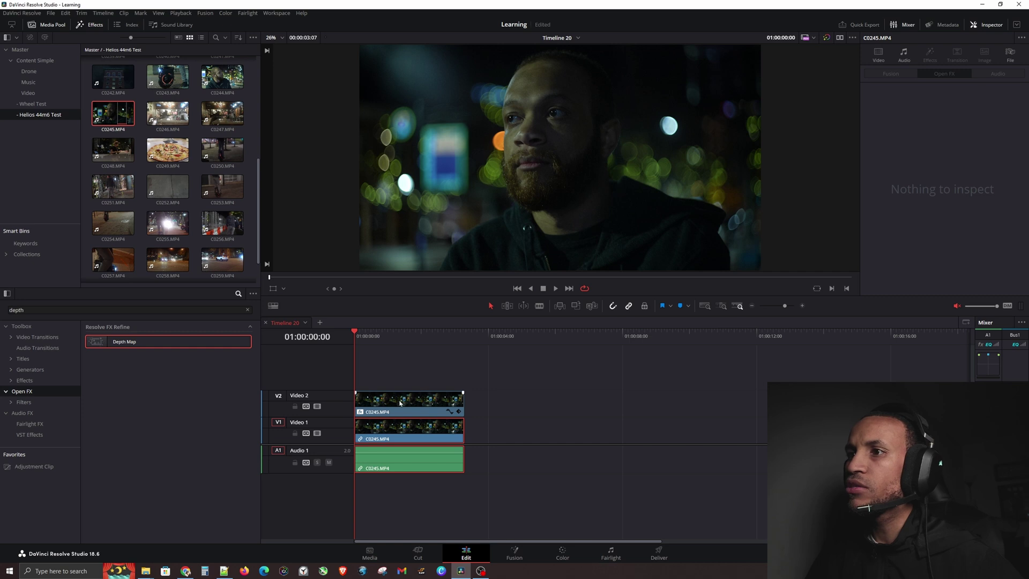
Disable and re-enable the Video 1 clip to examine the isolated subject on Video 2.
{"action": "left_click", "coordinate": [413, 410]}
{"action": "left_click", "coordinate": [382, 439]}
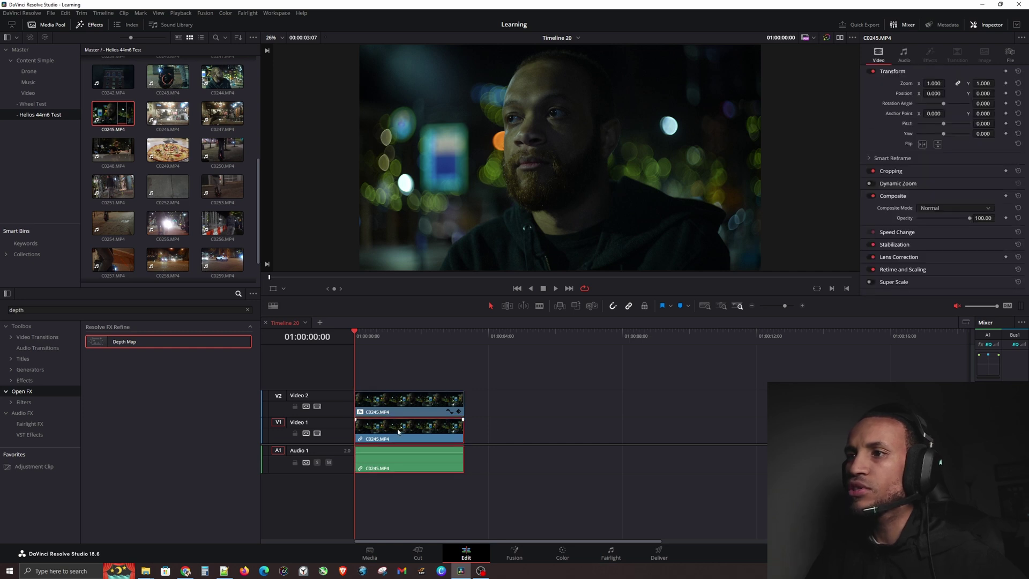
{"action": "key", "text": "d"}
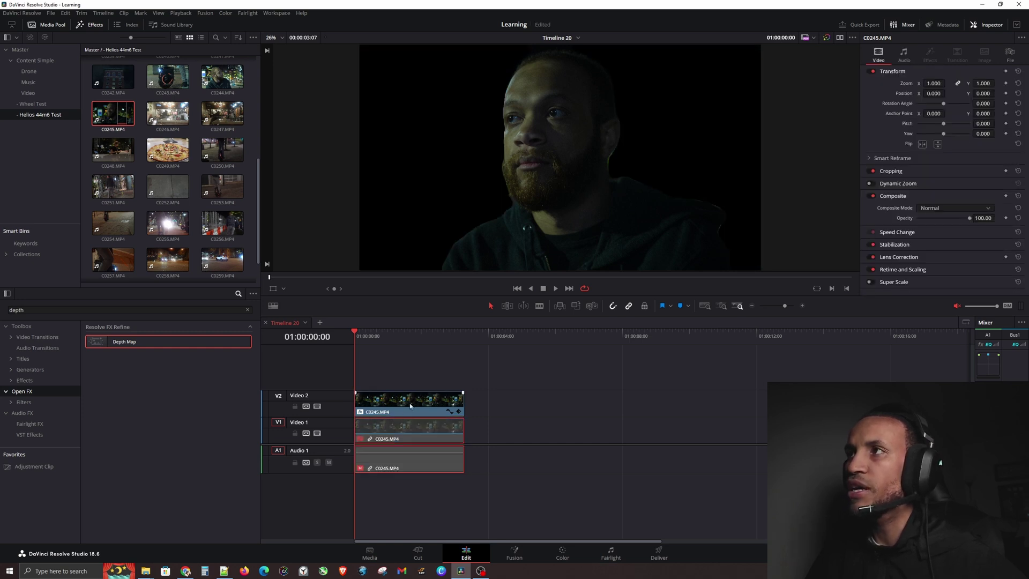
{"action": "key", "text": "d"}
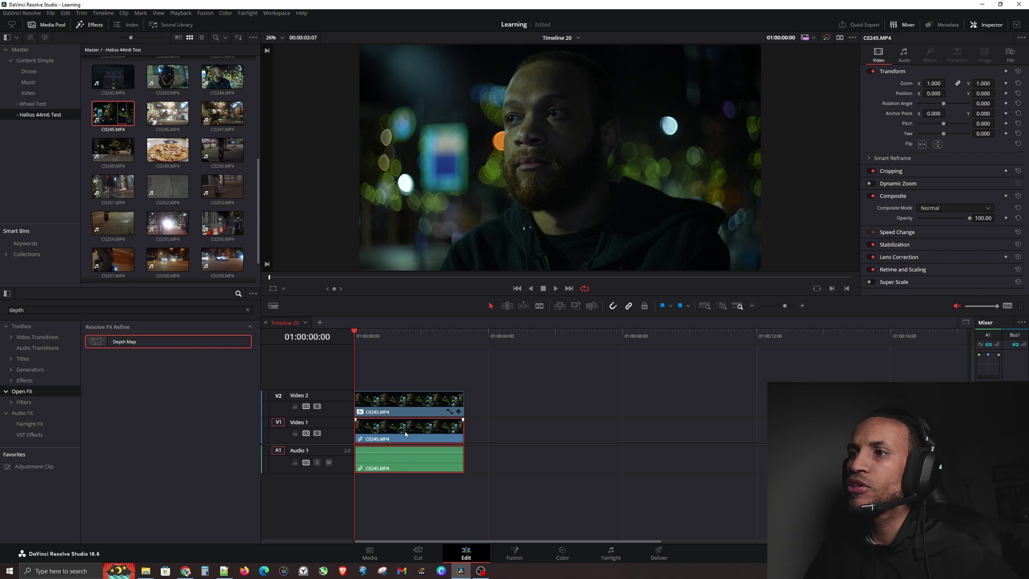
Clear the effects search, apply Lens Blur to the Video 1 clip and play the timeline to check the blurred background.
{"action": "left_click", "coordinate": [23, 381]}
{"action": "left_click", "coordinate": [247, 310]}
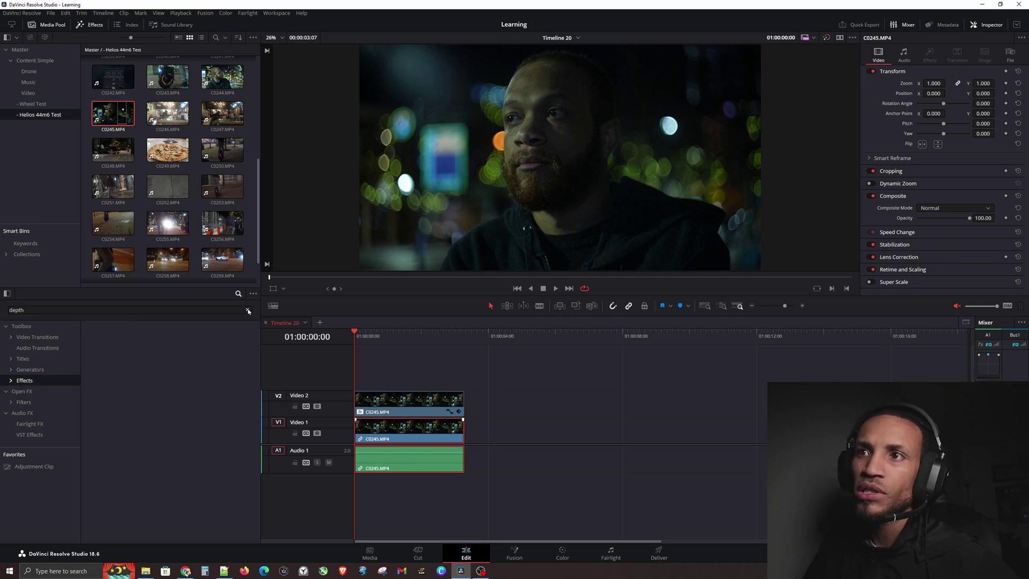
{"action": "left_click", "coordinate": [22, 392]}
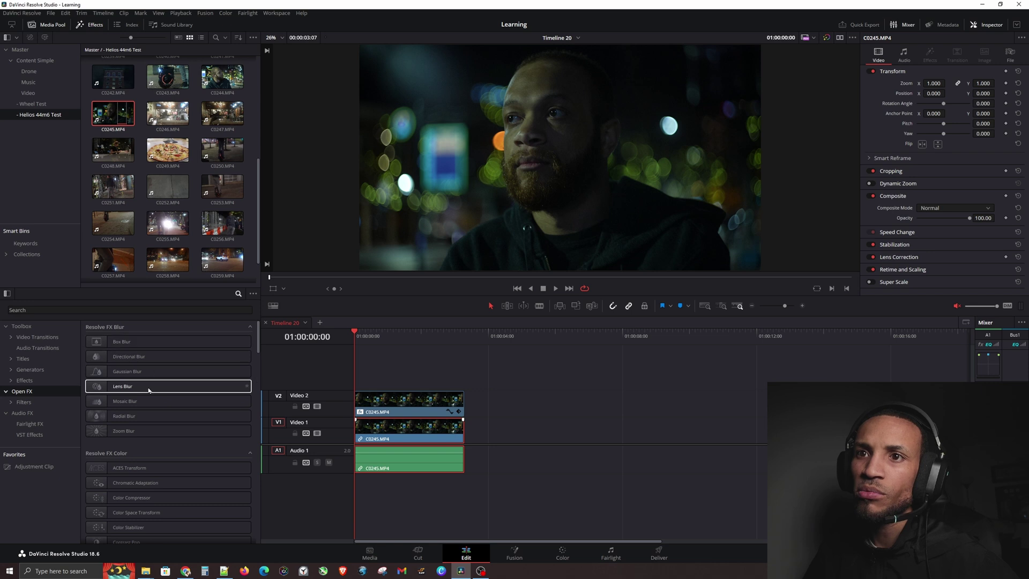
{"action": "left_click_drag", "start_coordinate": [137, 385], "coordinate": [380, 429]}
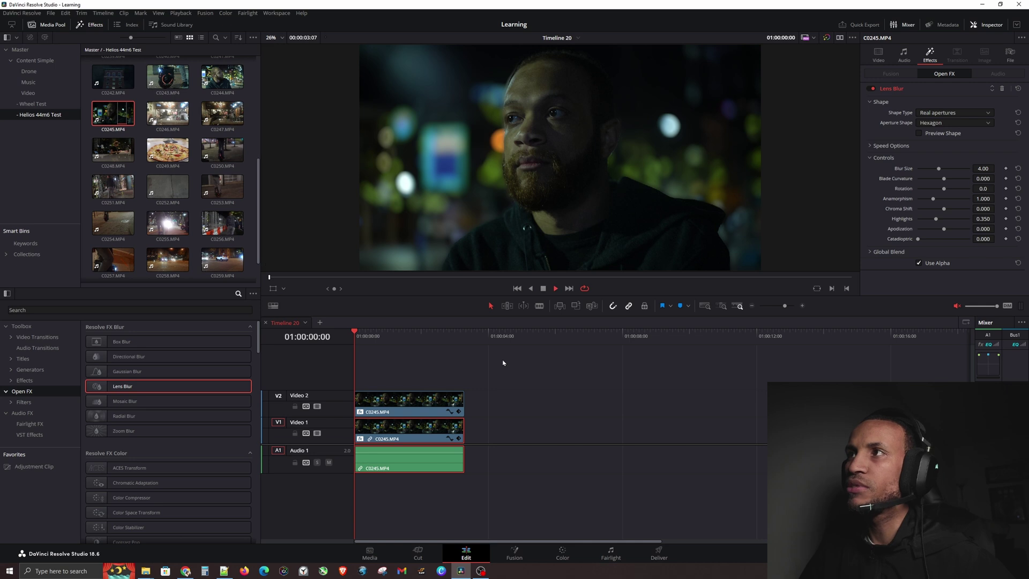
{"action": "key", "text": "space"}
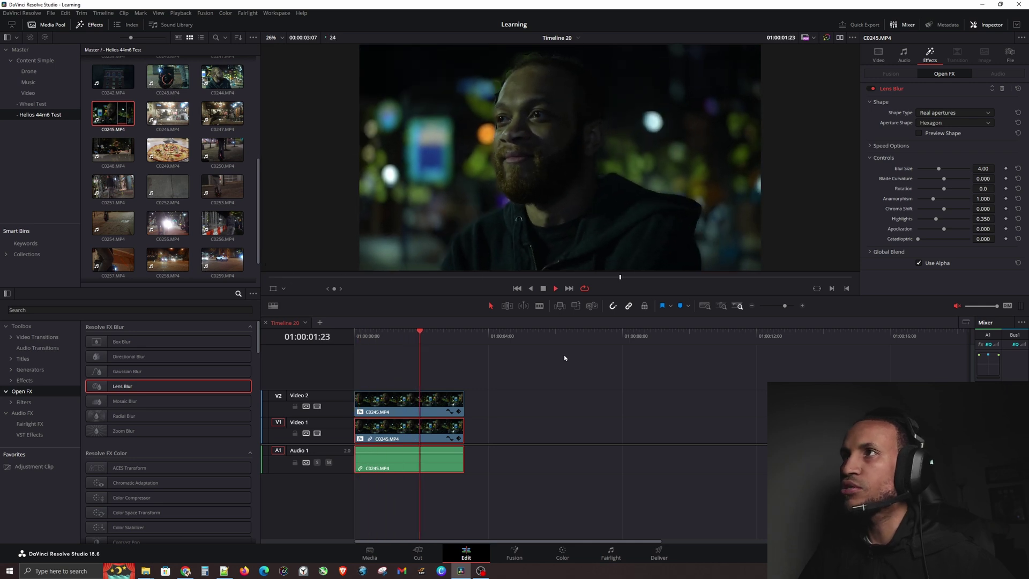
{"action": "key", "text": "space"}
Open the Video 2 clip on the Color page at its start and shift Gamma to red 0.01, green -0.01, blue 0.04.
{"action": "left_click", "coordinate": [422, 404]}
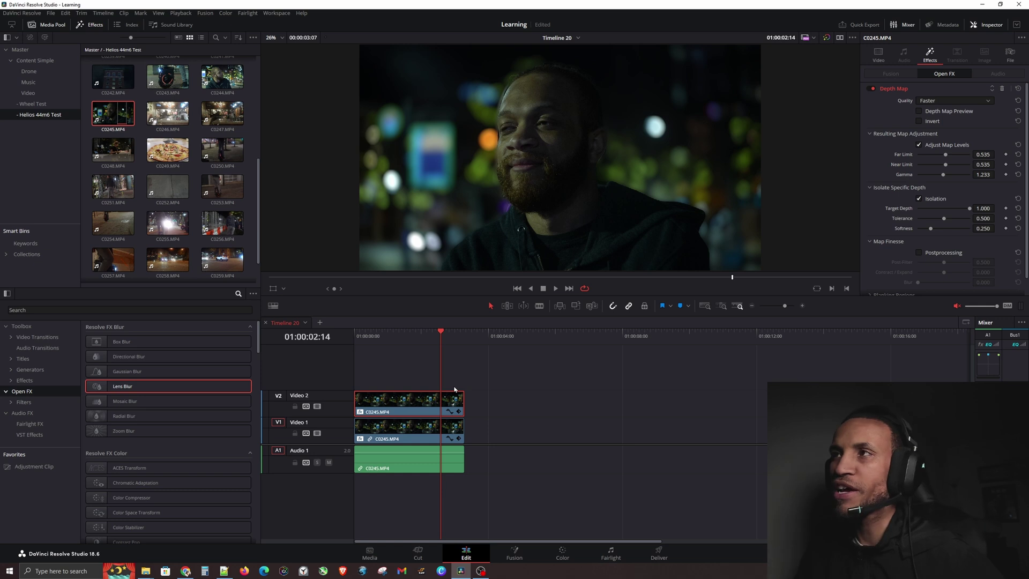
{"action": "key", "text": "Home"}
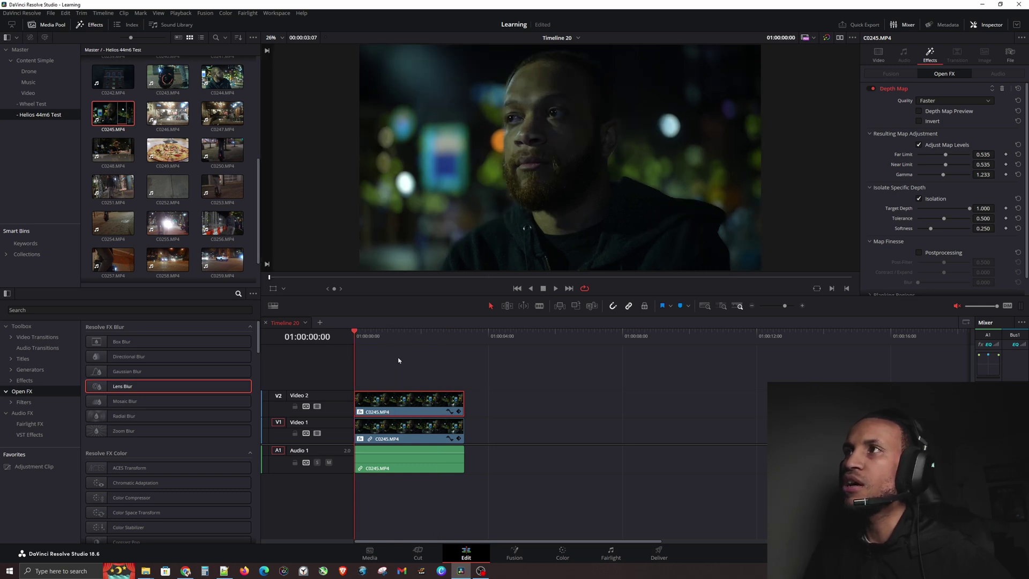
{"action": "left_click", "coordinate": [562, 553]}
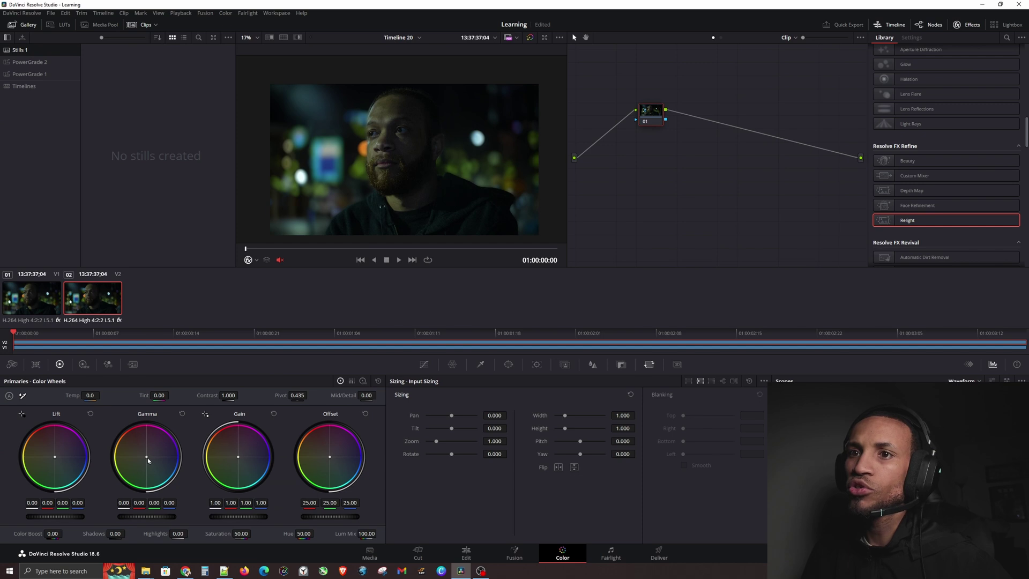
{"action": "left_click_drag", "start_coordinate": [147, 459], "coordinate": [151, 457]}
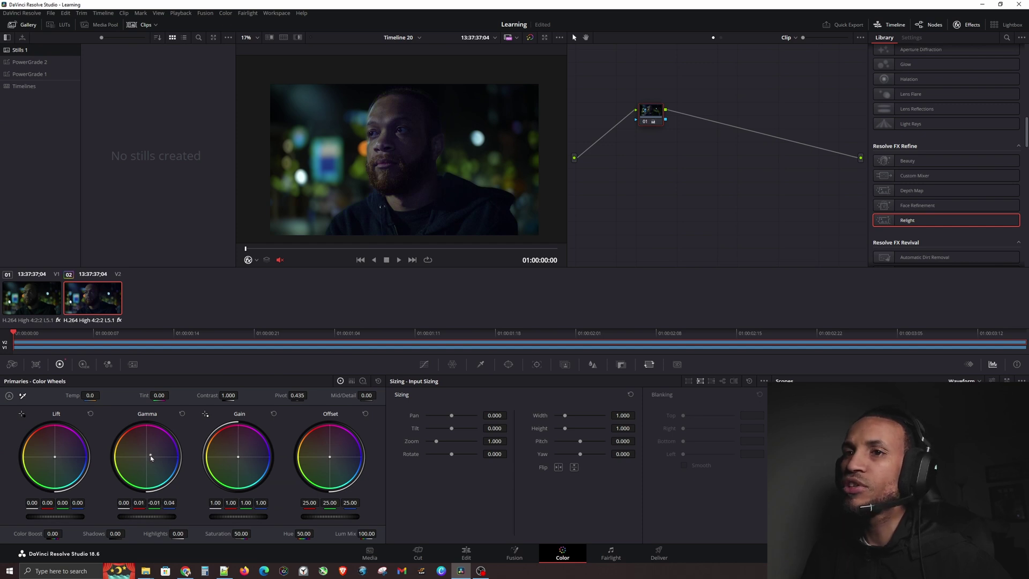
Select the Video 1 clip, shift its Gamma to red -0.12, green 0.02, blue 0.09, and return to the Edit page.
{"action": "key", "text": "Up"}
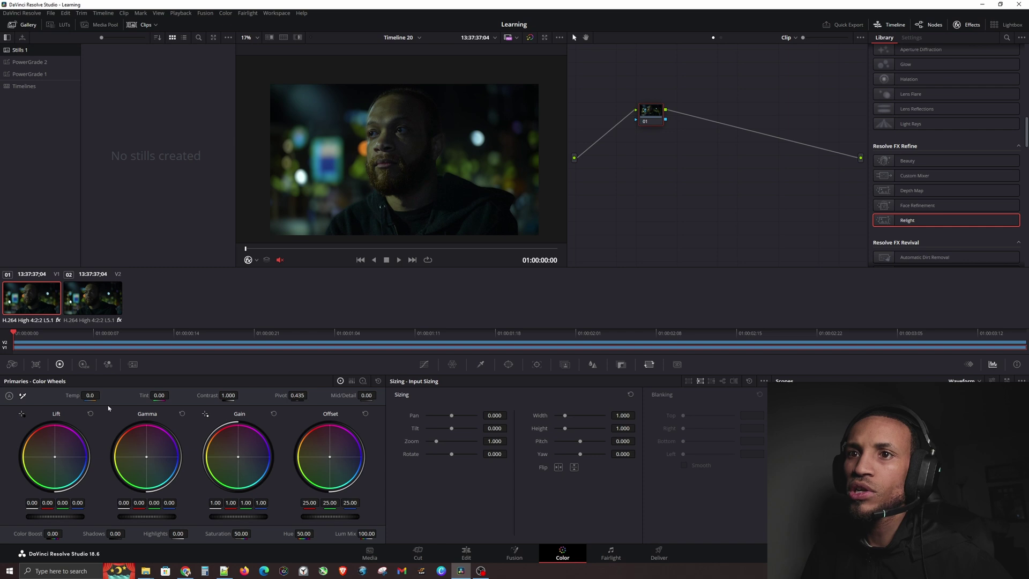
{"action": "left_click_drag", "start_coordinate": [149, 456], "coordinate": [157, 471]}
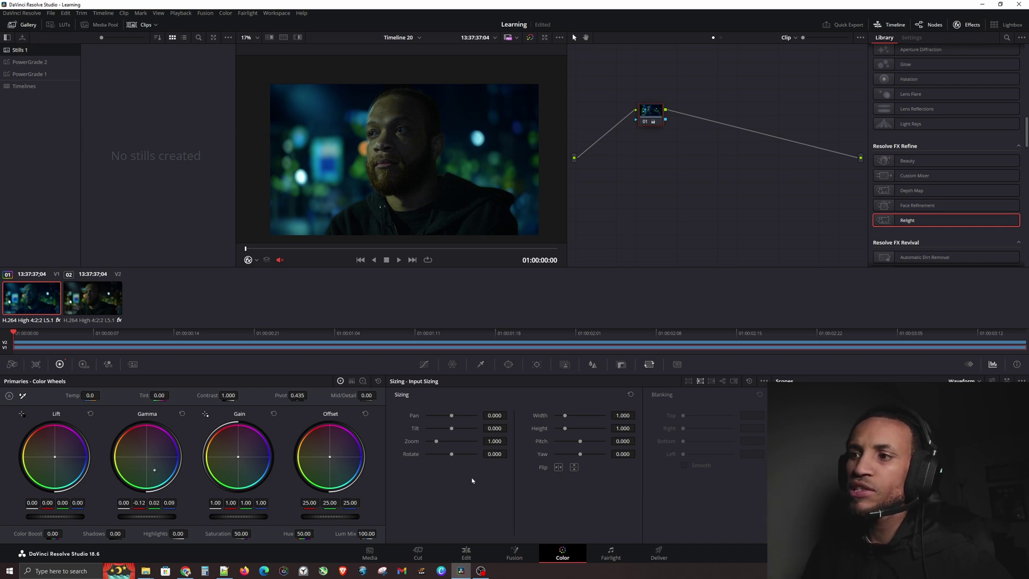
{"action": "left_click", "coordinate": [466, 552]}
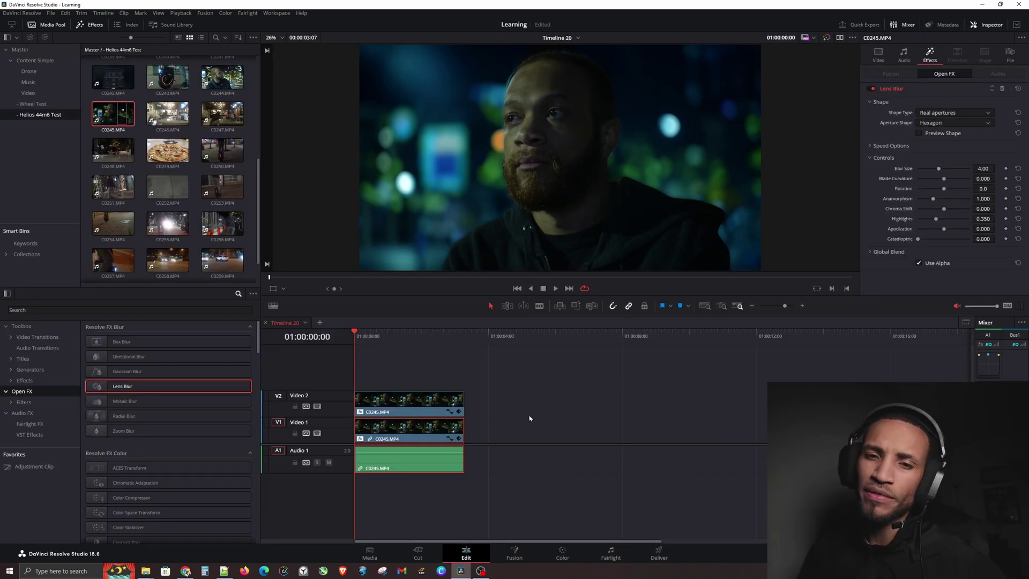
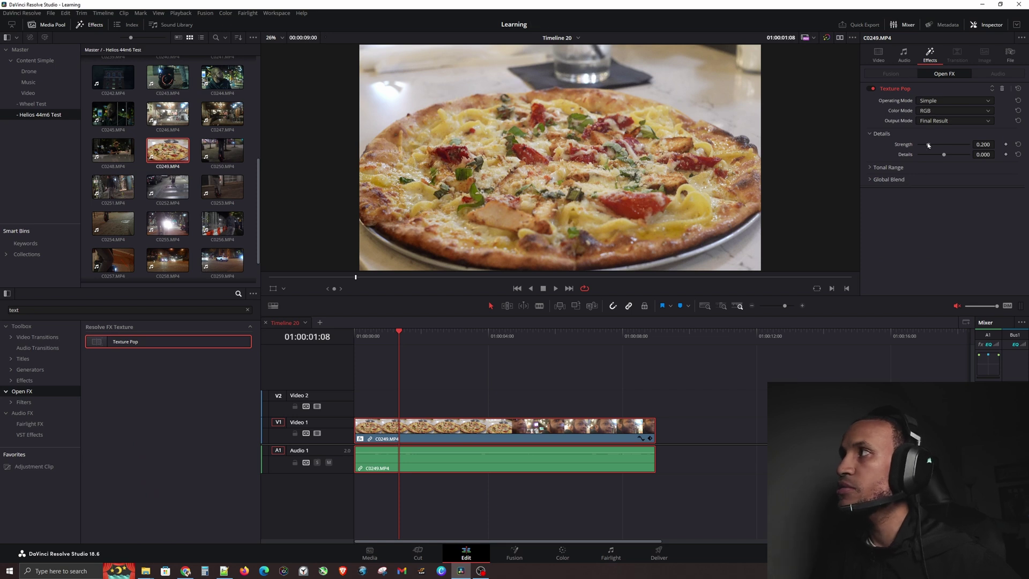
Set Texture Pop Strength to 0.225 and Details to 0.566 on the C0249.MP4 clip, toggling the effect to compare.
{"action": "mouse_move", "coordinate": [946, 156]}
{"action": "left_mouse_down"}
{"action": "mouse_move", "coordinate": [972, 160]}
{"action": "mouse_move", "coordinate": [957, 157]}
{"action": "left_mouse_up"}
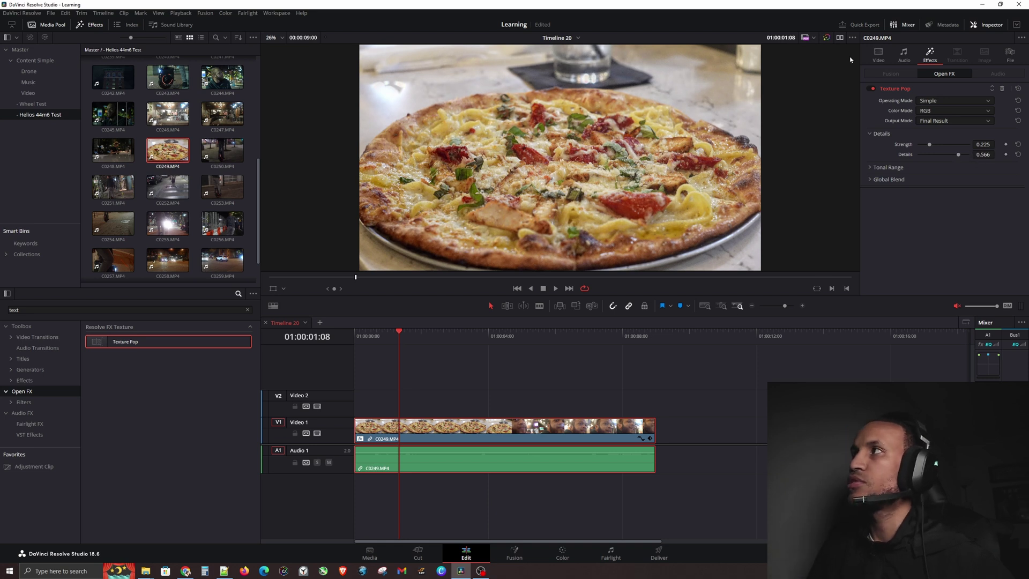
{"action": "left_click", "coordinate": [871, 89]}
{"action": "left_click", "coordinate": [872, 90]}
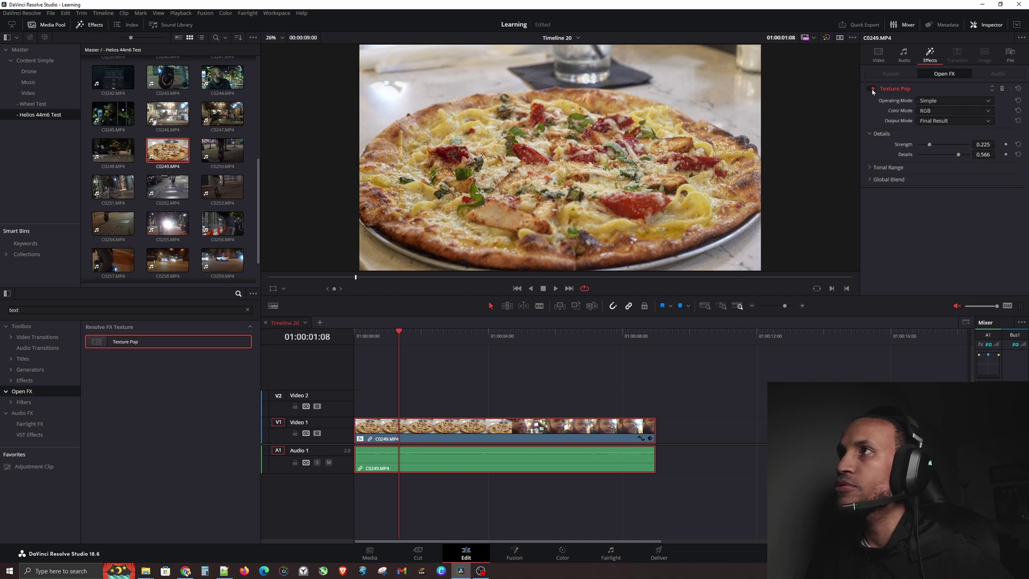
{"action": "left_click", "coordinate": [872, 89]}
{"action": "left_click", "coordinate": [871, 90]}
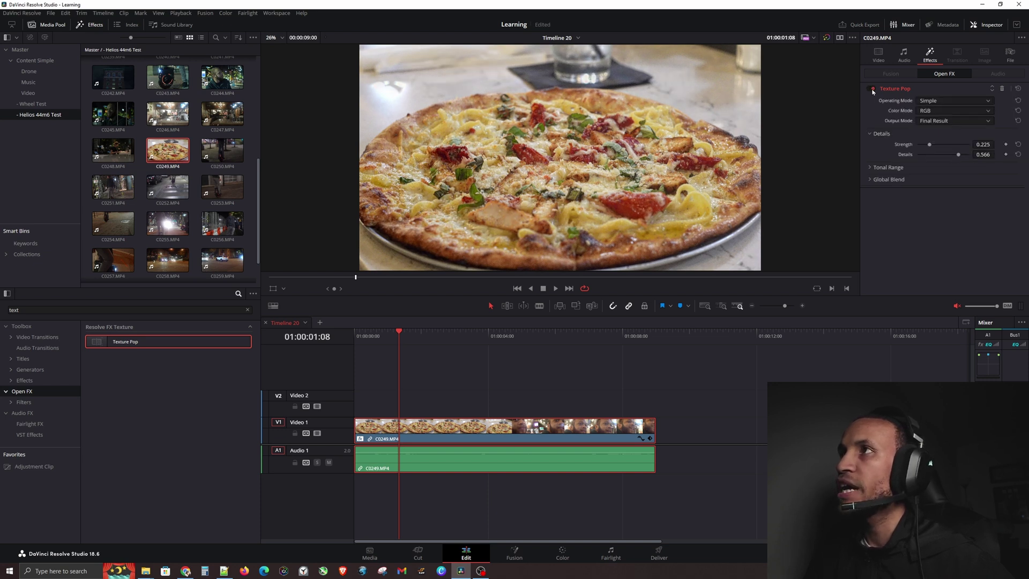
Compare the glass and pizza crust up close with Texture Pop disabled and enabled.
{"action": "scroll", "coordinate": [563, 81], "scroll_direction": "up", "scroll_amount": 6}
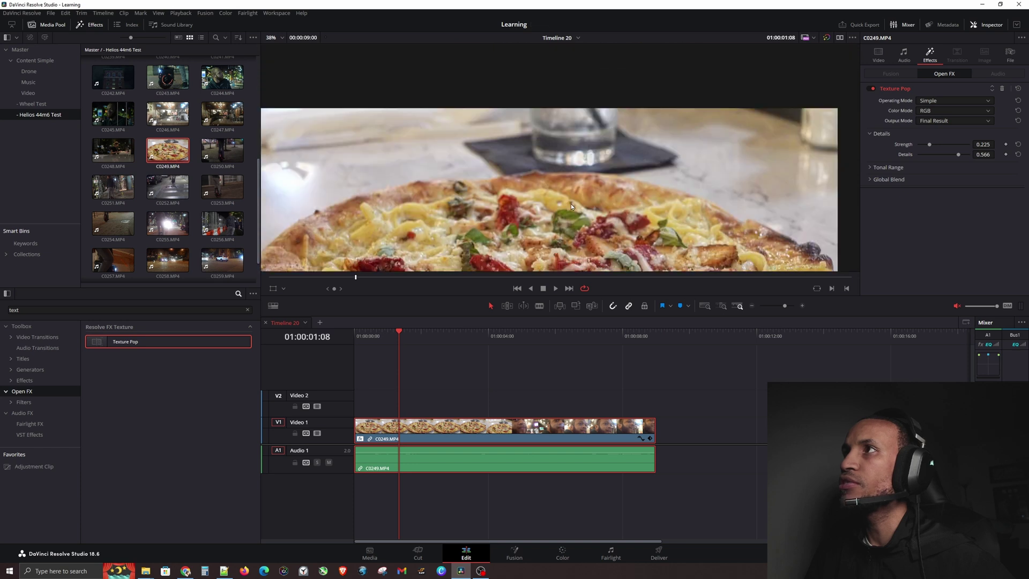
{"action": "scroll", "coordinate": [569, 187], "scroll_direction": "up", "scroll_amount": 1}
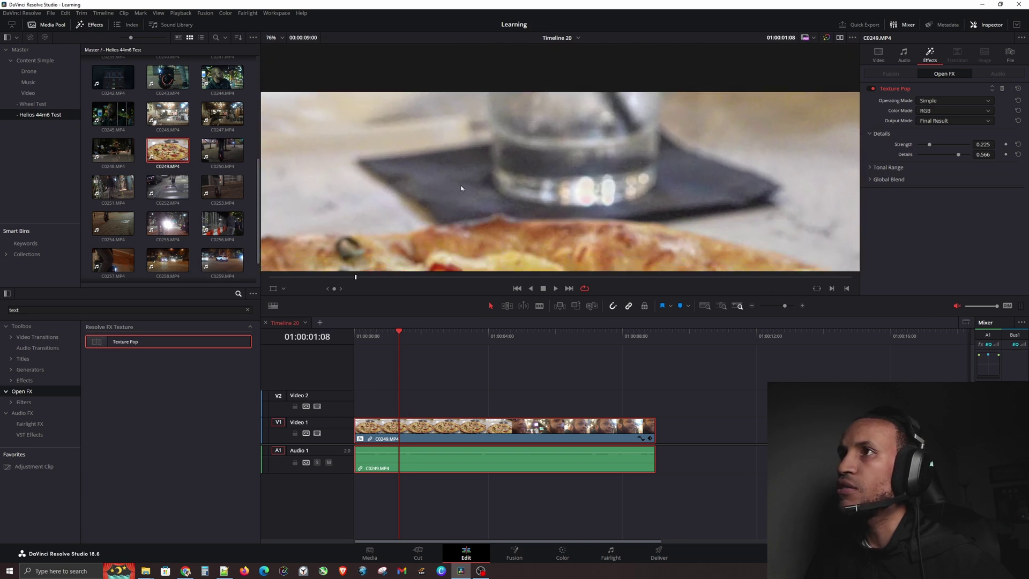
{"action": "left_click", "coordinate": [871, 90]}
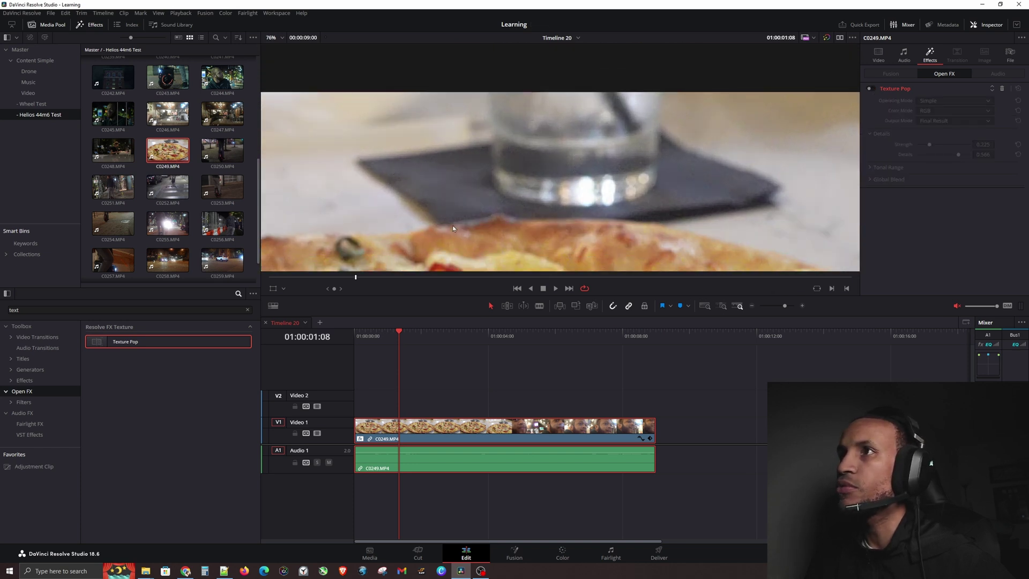
{"action": "left_click", "coordinate": [871, 90]}
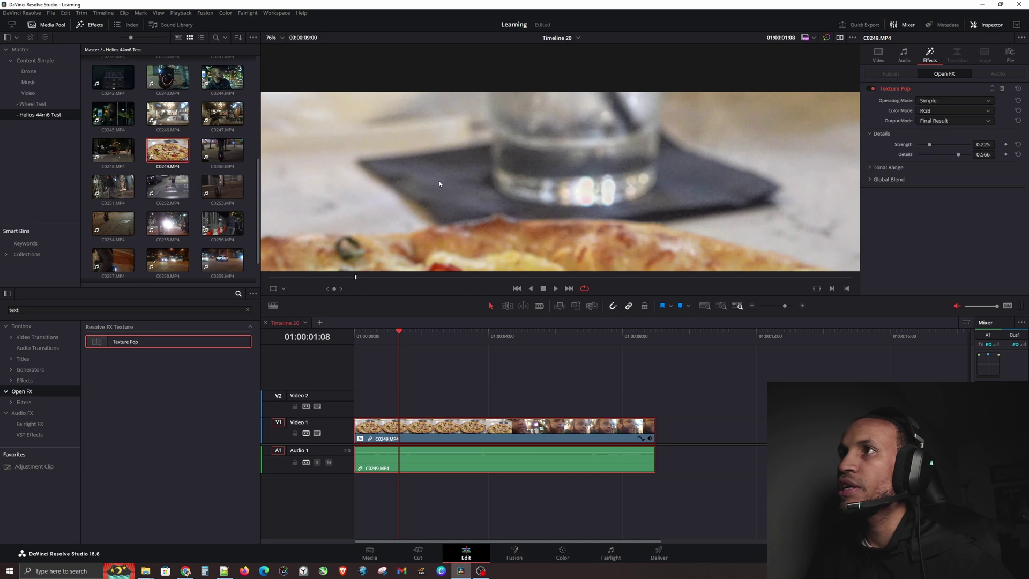
{"action": "scroll", "coordinate": [519, 185], "scroll_direction": "down", "scroll_amount": 10}
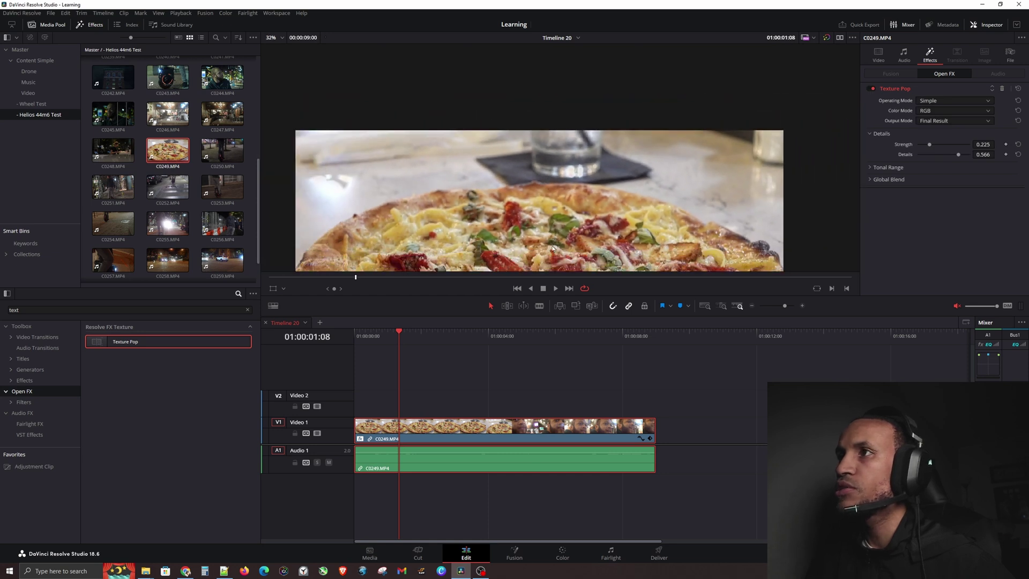
{"action": "scroll", "coordinate": [556, 172], "scroll_direction": "down", "scroll_amount": 2}
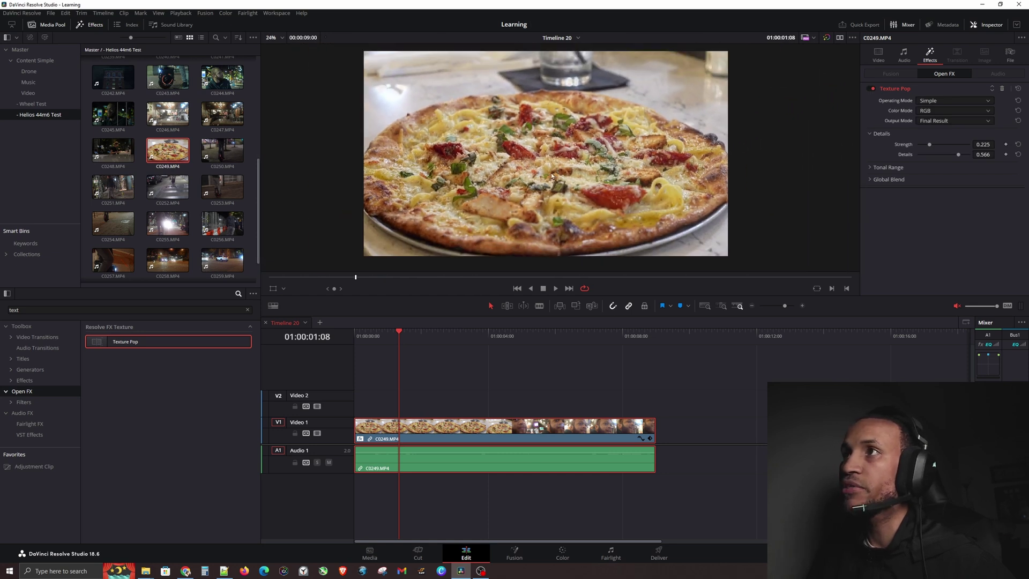
Search the effects for "noise" and apply Noise Reduction to the C0249.MP4 clip.
{"action": "left_click", "coordinate": [248, 310]}
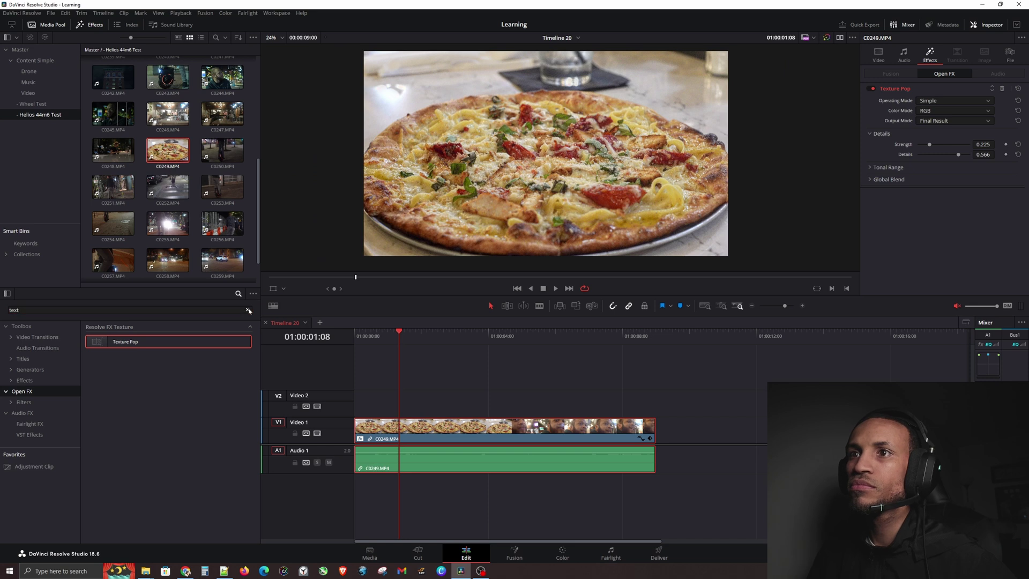
{"action": "type", "text": "noise"}
{"action": "left_click_drag", "start_coordinate": [214, 341], "coordinate": [466, 429]}
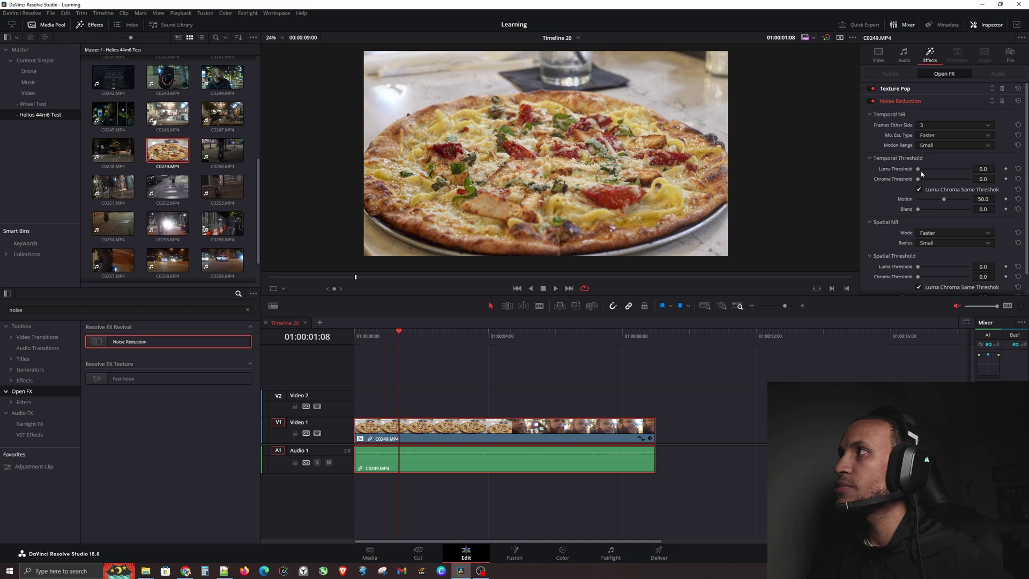
Set the Noise Reduction temporal Luma and Chroma Thresholds to 30.3 and inspect the image up close.
{"action": "left_click", "coordinate": [930, 101]}
{"action": "left_click", "coordinate": [930, 102]}
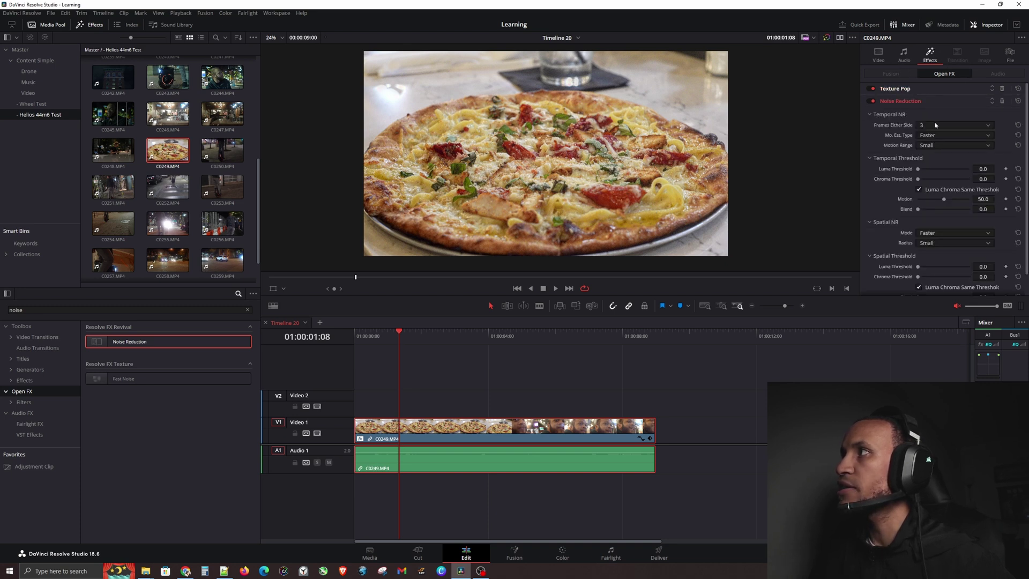
{"action": "left_click_drag", "start_coordinate": [919, 170], "coordinate": [937, 169]}
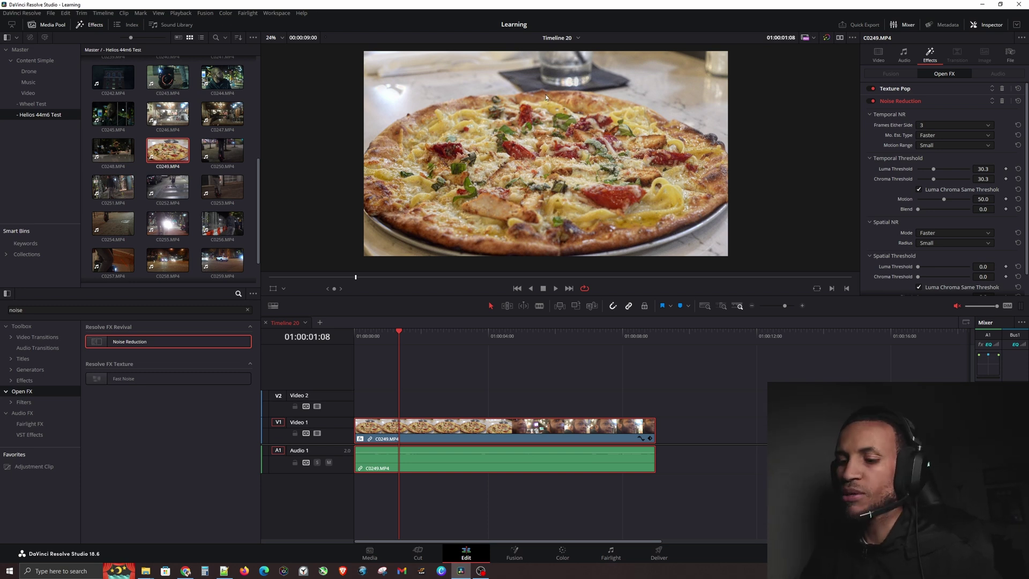
{"action": "scroll", "coordinate": [546, 83], "scroll_direction": "up", "scroll_amount": 3}
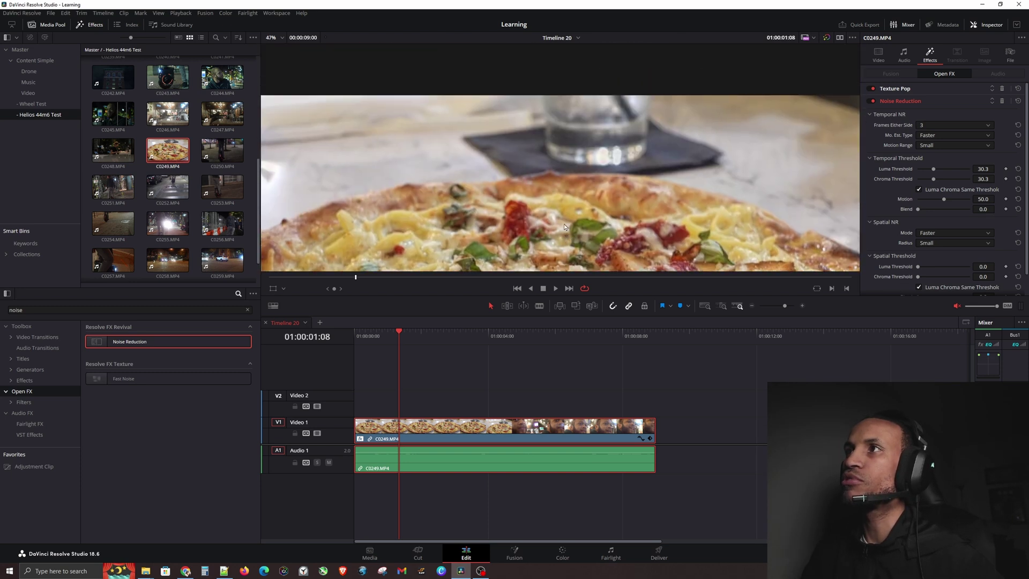
{"action": "scroll", "coordinate": [579, 158], "scroll_direction": "down", "scroll_amount": 4}
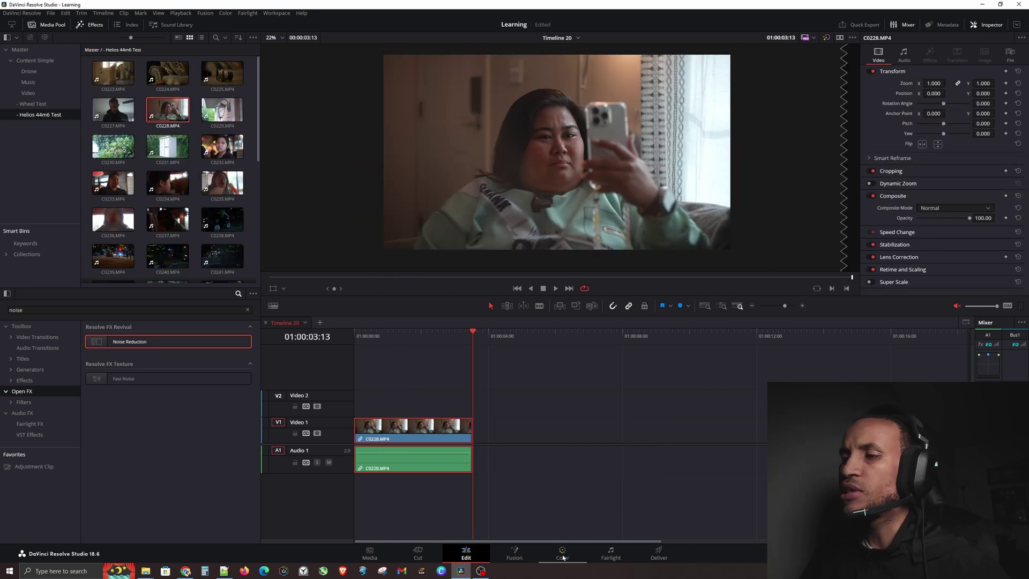
Search the effects for "lens", apply Lens Flare to the C0228.MP4 clip and choose the MIR-I 2.8/37 preset.
{"action": "left_click", "coordinate": [248, 311]}
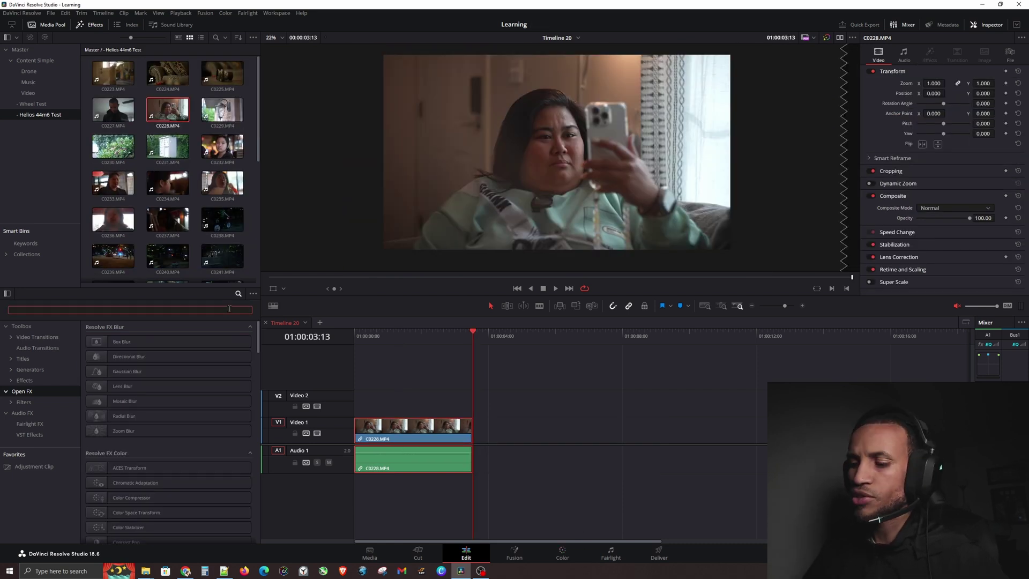
{"action": "type", "text": "lens"}
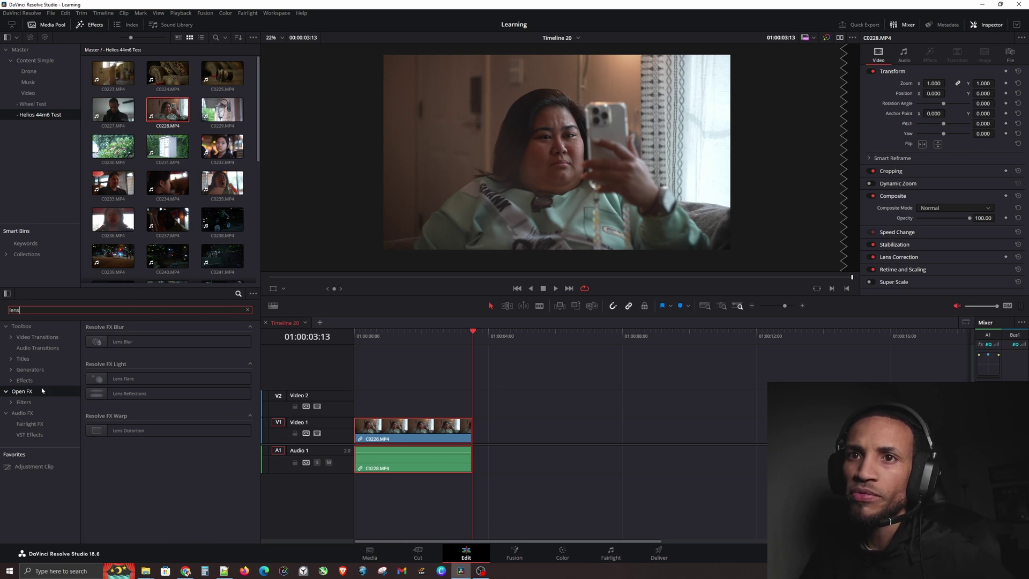
{"action": "left_click", "coordinate": [148, 471]}
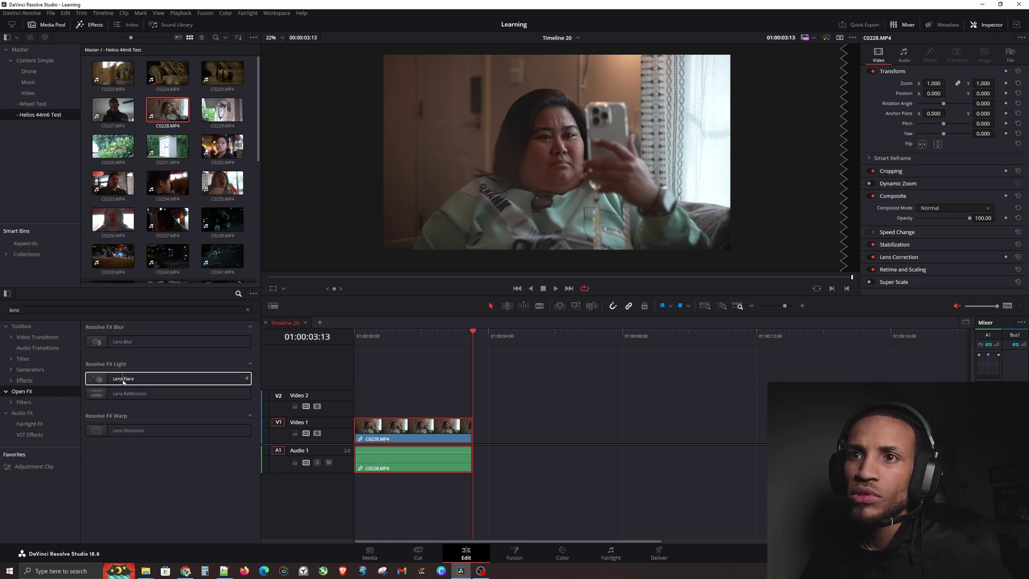
{"action": "left_click_drag", "start_coordinate": [124, 381], "coordinate": [399, 434]}
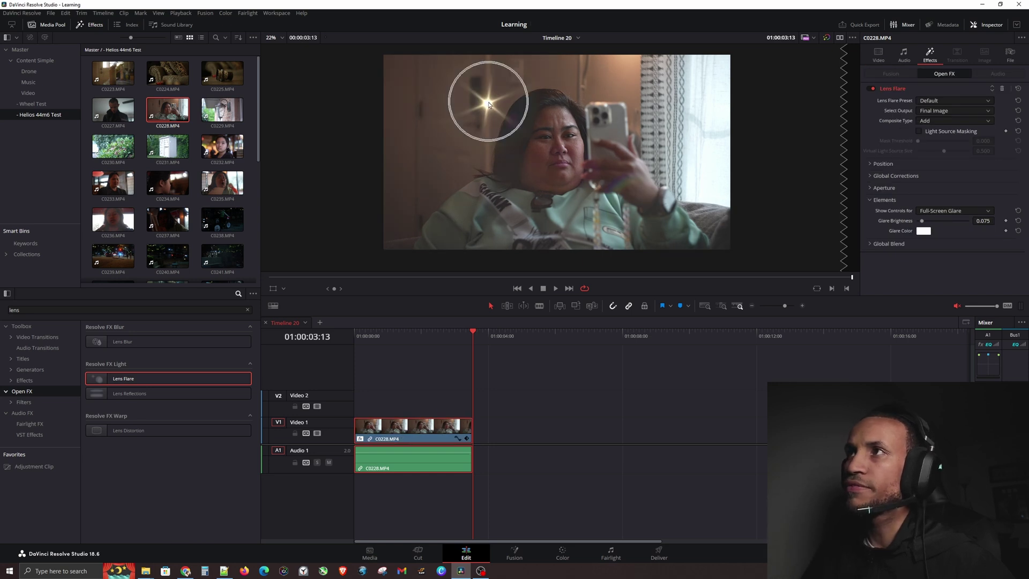
{"action": "left_click", "coordinate": [952, 102]}
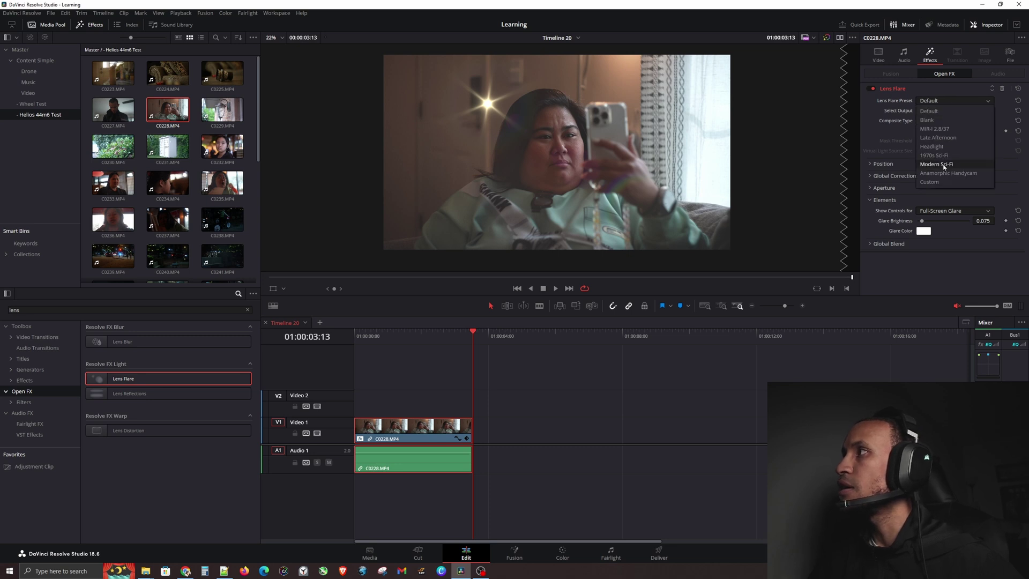
{"action": "left_click", "coordinate": [937, 133]}
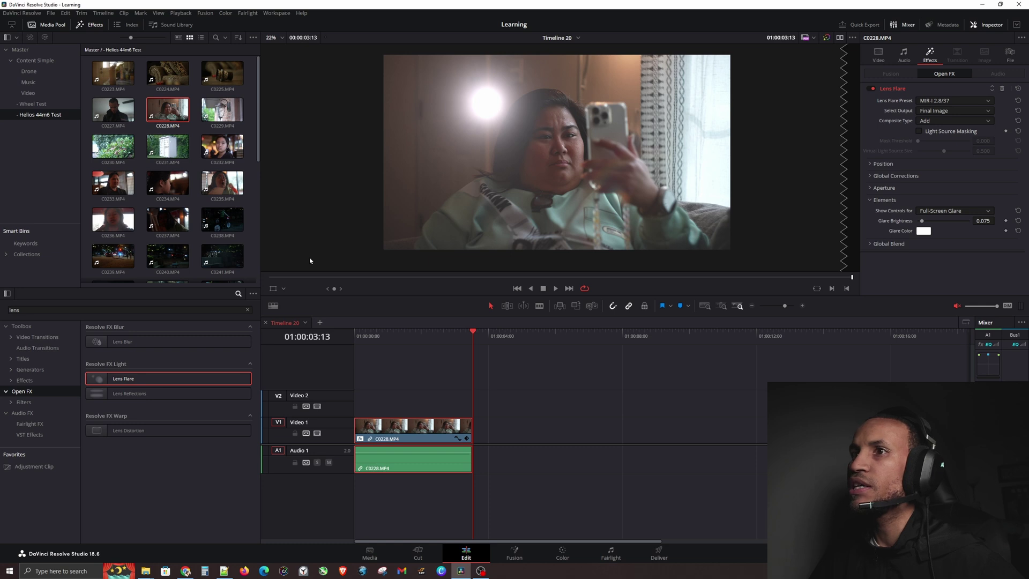
Show the Open FX Overlay in the viewer and move the lens flare onto the bright window behind the phone.
{"action": "left_click", "coordinate": [284, 289]}
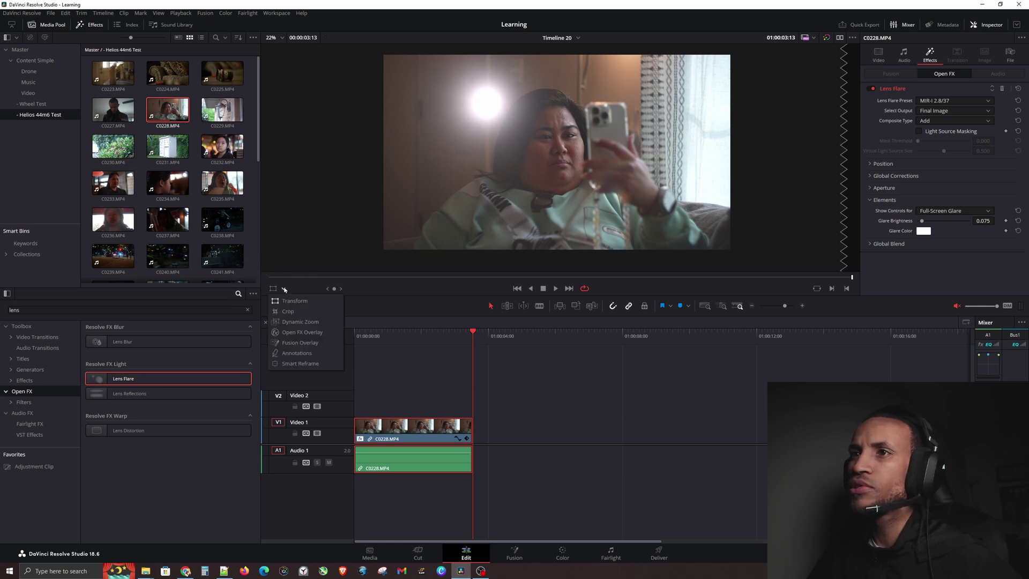
{"action": "left_click", "coordinate": [290, 332]}
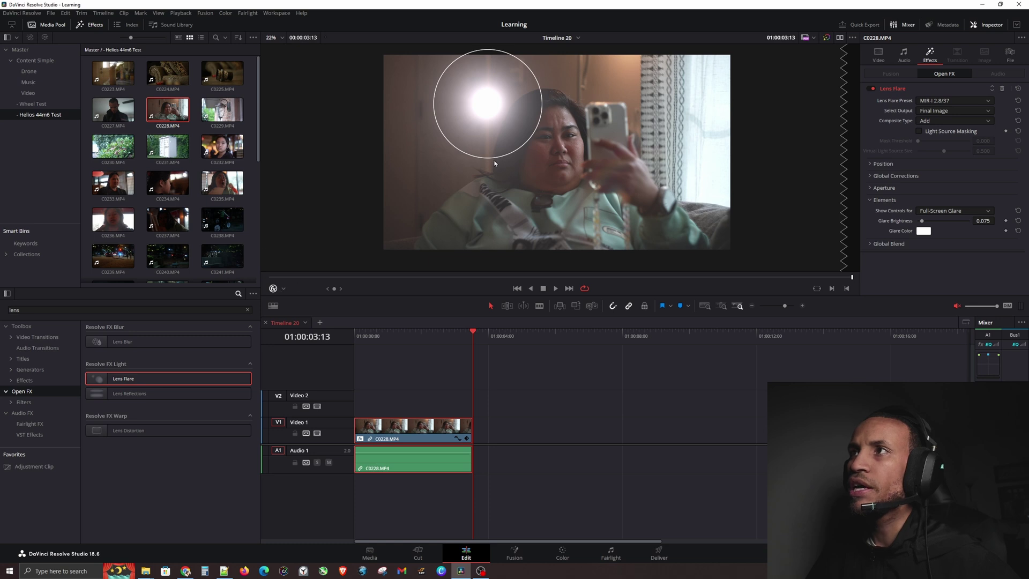
{"action": "left_click_drag", "start_coordinate": [486, 104], "coordinate": [702, 161]}
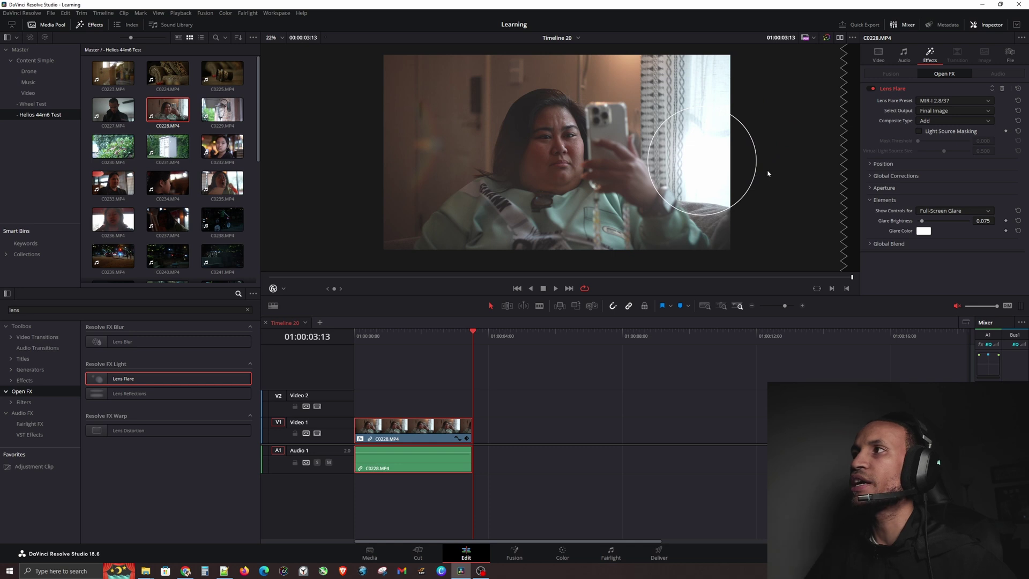
{"action": "left_click", "coordinate": [186, 571]}
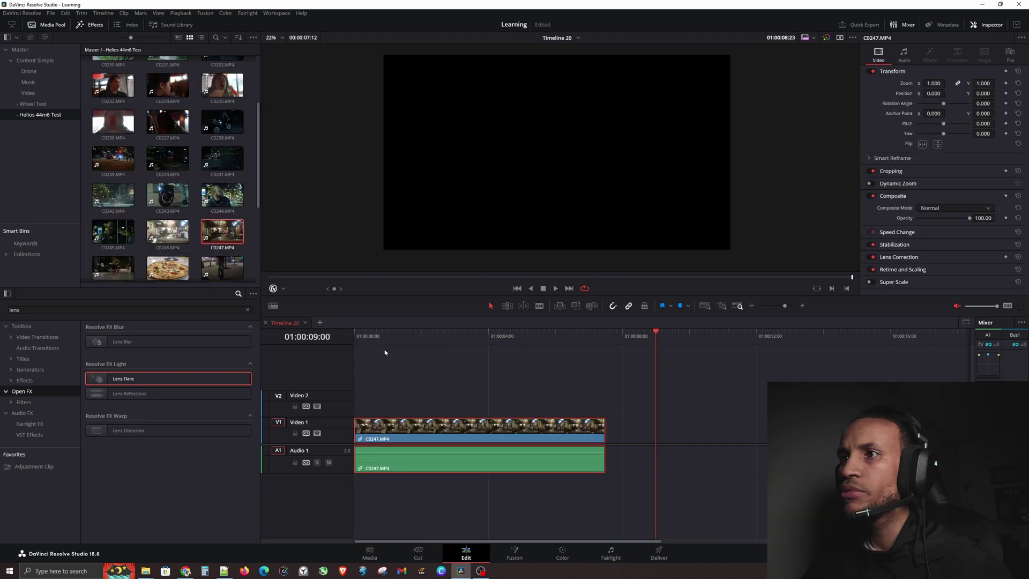
Apply Lens Reflections to the C0247.MP4 clip at 01:00:02:16 and set Global Brightness to 0.186.
{"action": "left_click_drag", "start_coordinate": [385, 335], "coordinate": [444, 344]}
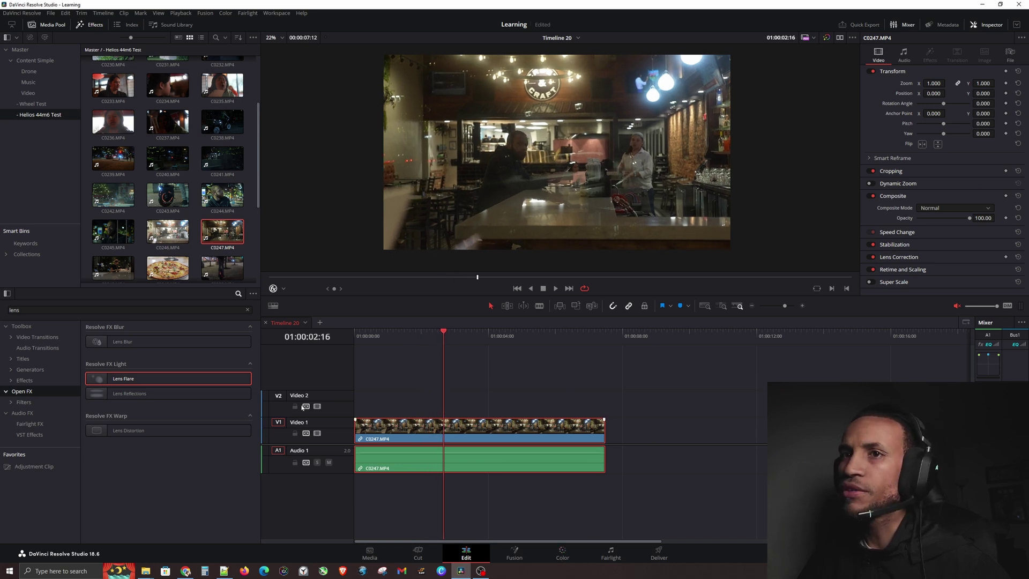
{"action": "left_click", "coordinate": [166, 395]}
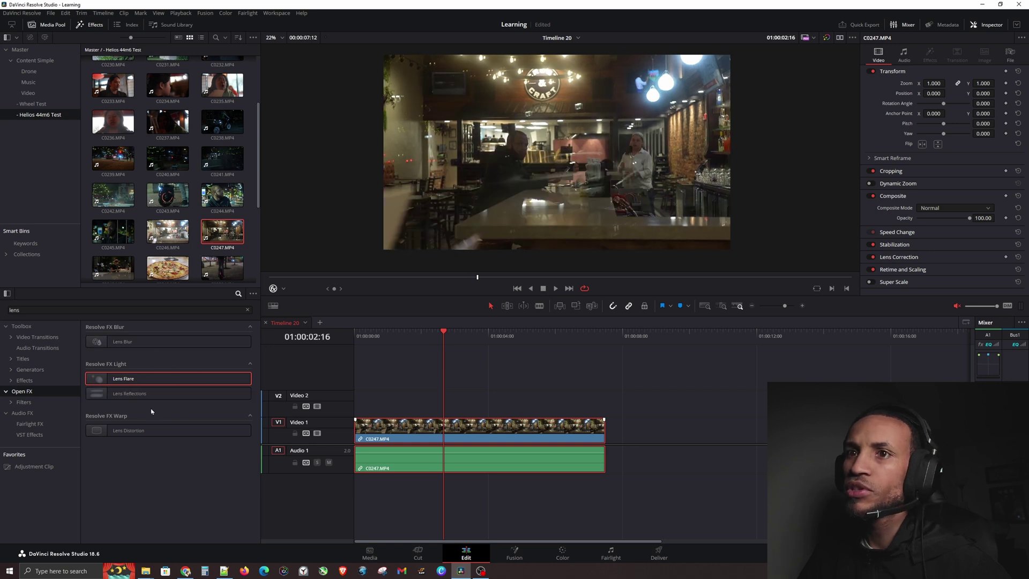
{"action": "left_click_drag", "start_coordinate": [158, 394], "coordinate": [422, 427]}
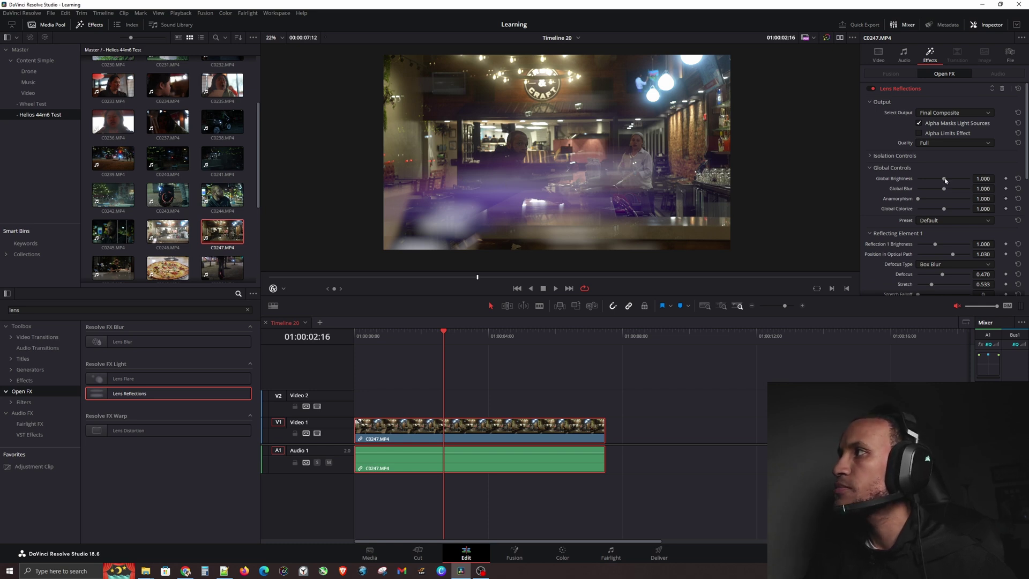
{"action": "left_click_drag", "start_coordinate": [944, 180], "coordinate": [924, 185]}
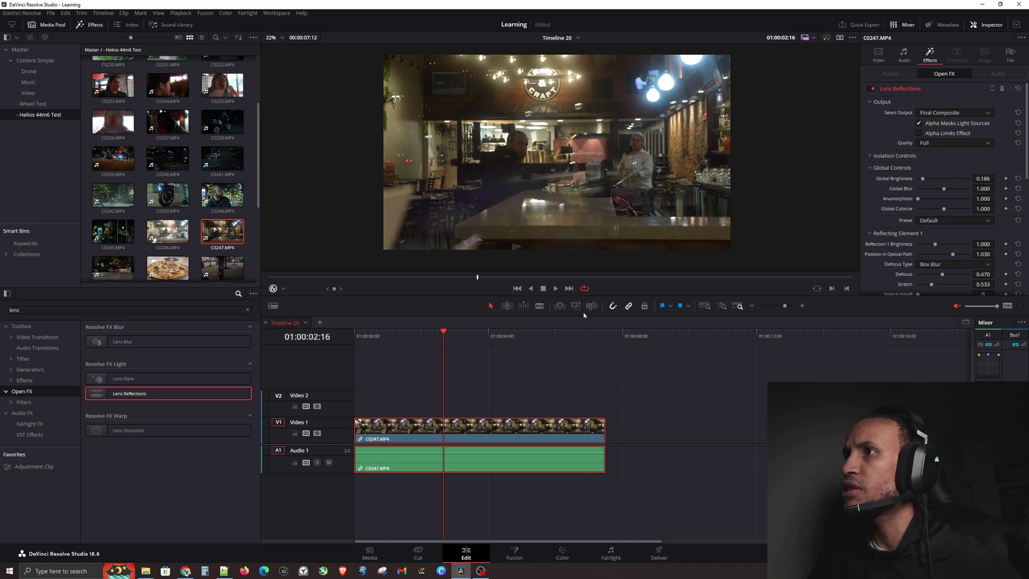
Scrub through the C0247.MP4 clip, set the Lens Reflections Global Brightness to 0.434 and play the clip to check the reflections.
{"action": "left_click", "coordinate": [275, 278]}
{"action": "left_click_drag", "start_coordinate": [275, 277], "coordinate": [764, 278]}
{"action": "left_click", "coordinate": [930, 179]}
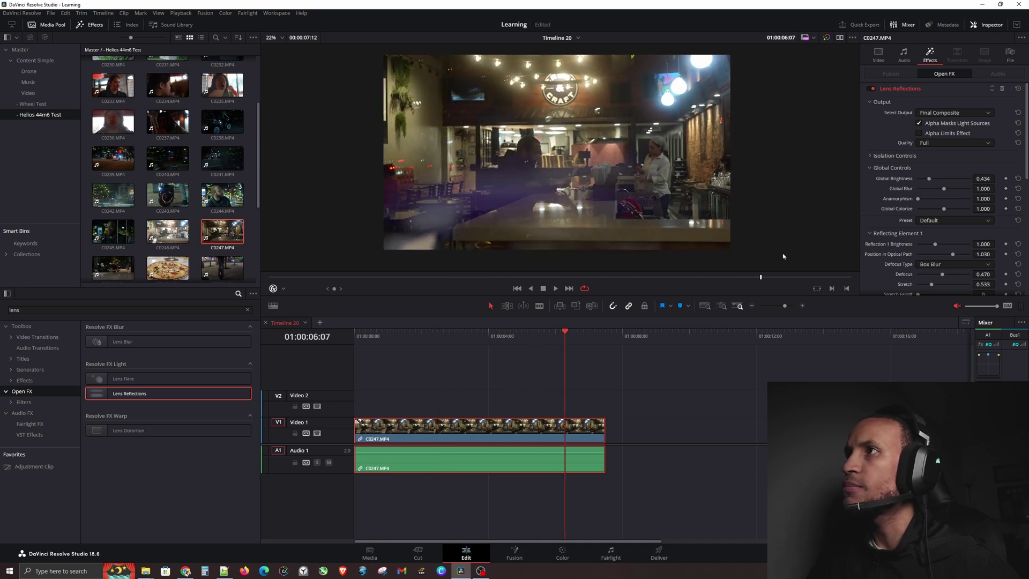
{"action": "left_click_drag", "start_coordinate": [509, 282], "coordinate": [346, 292]}
{"action": "key", "text": "space"}
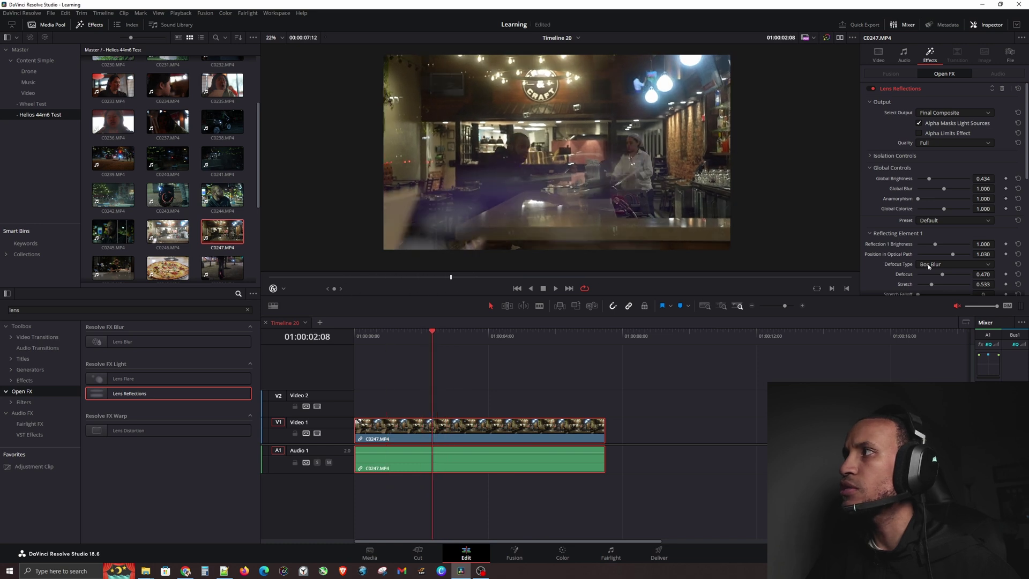
Set the Lens Reflections color of Reflecting Element 3 to yellow #ffff34.
{"action": "scroll", "coordinate": [898, 205], "scroll_direction": "down", "scroll_amount": 10}
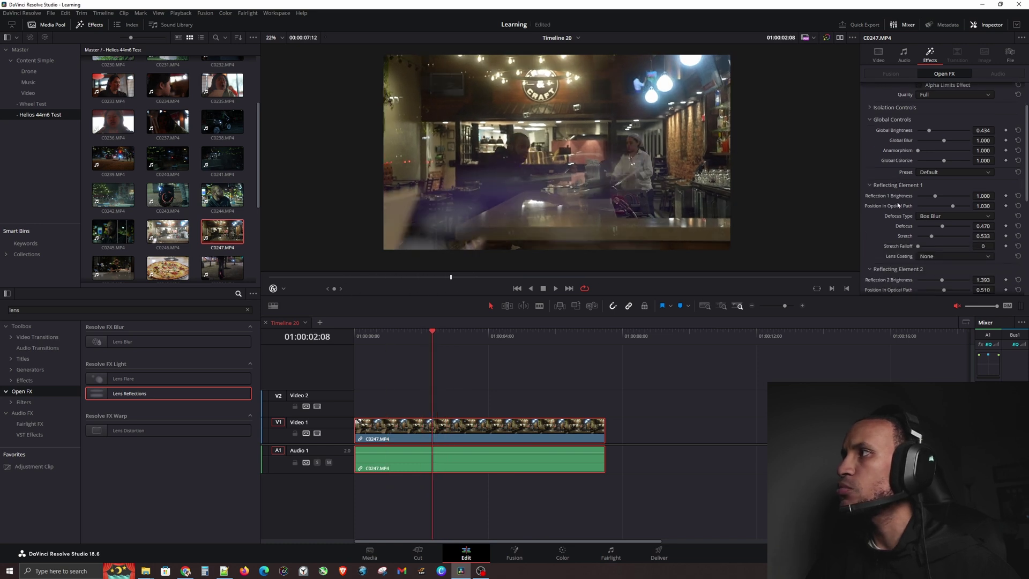
{"action": "scroll", "coordinate": [923, 220], "scroll_direction": "down", "scroll_amount": 2}
{"action": "left_click", "coordinate": [924, 231]}
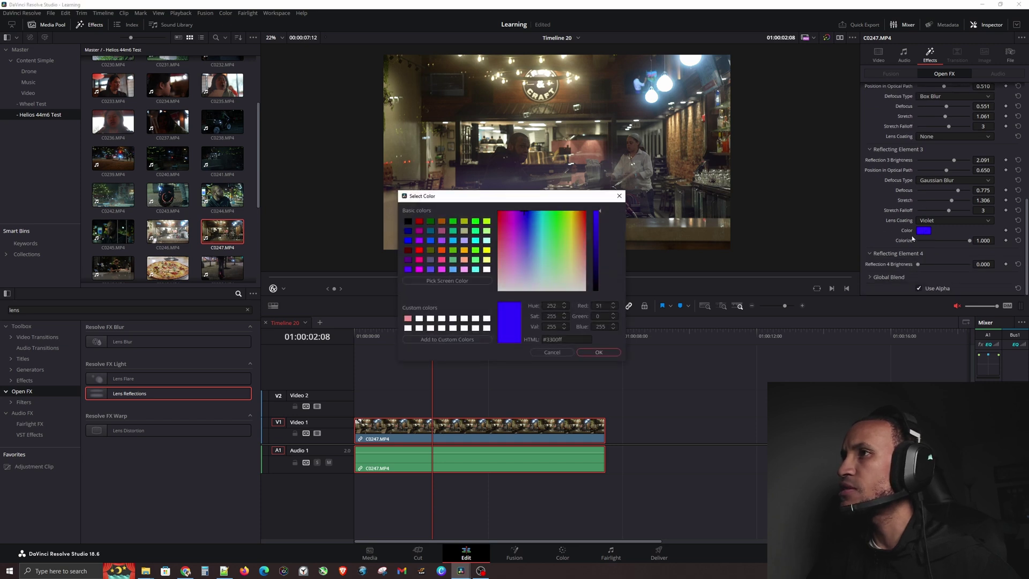
{"action": "left_click", "coordinate": [573, 231]}
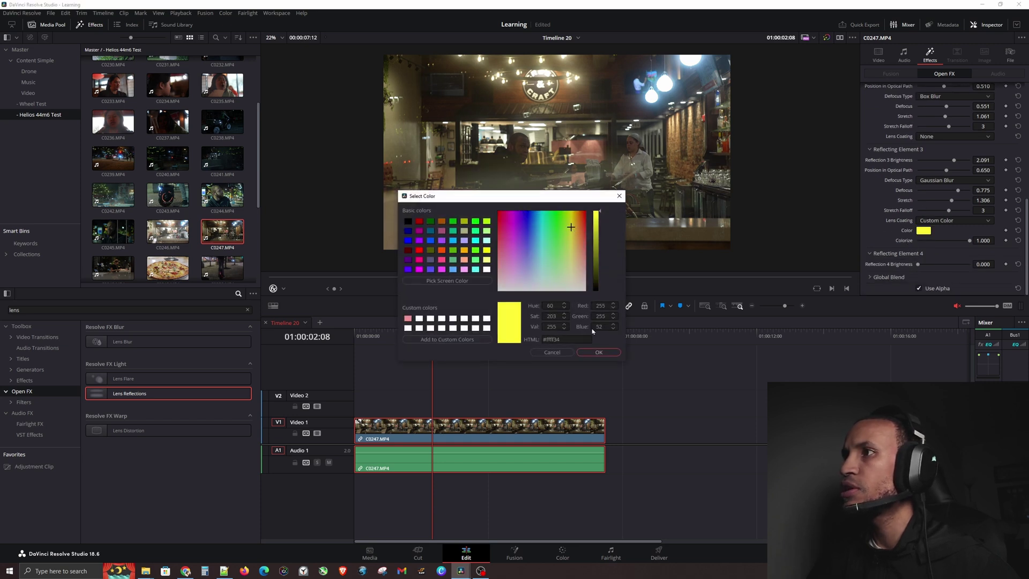
{"action": "left_click", "coordinate": [598, 352]}
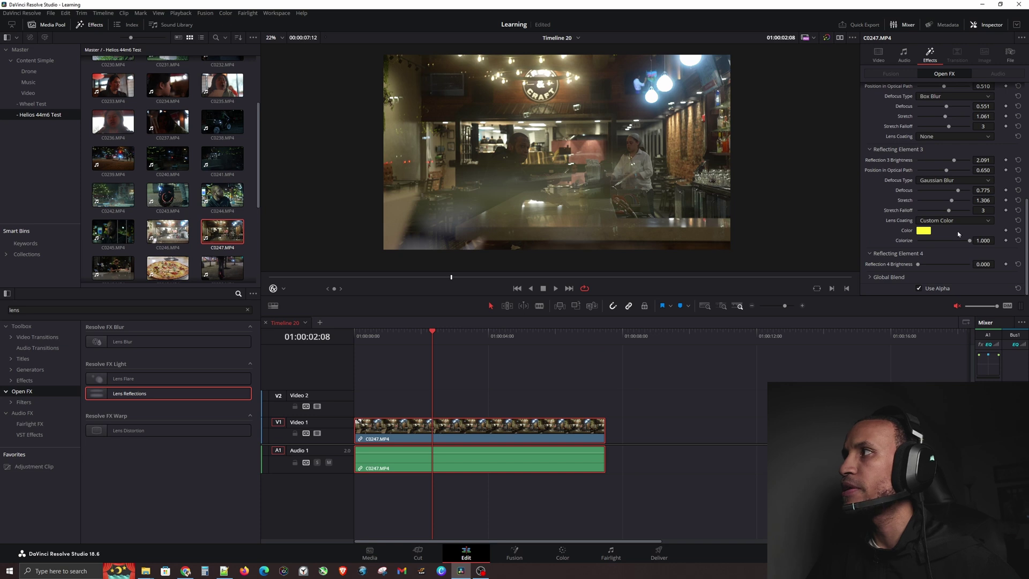
Change the Lens Reflections color of Reflecting Element 3 to a light cyan.
{"action": "left_click", "coordinate": [924, 231]}
{"action": "left_click", "coordinate": [486, 269]}
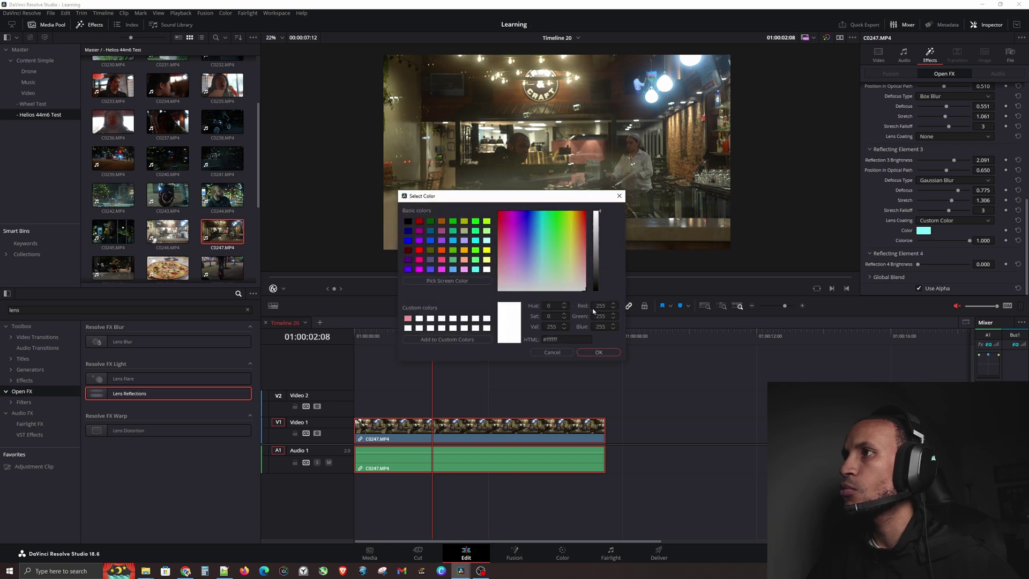
{"action": "left_click", "coordinate": [604, 352]}
{"action": "left_click", "coordinate": [522, 206]}
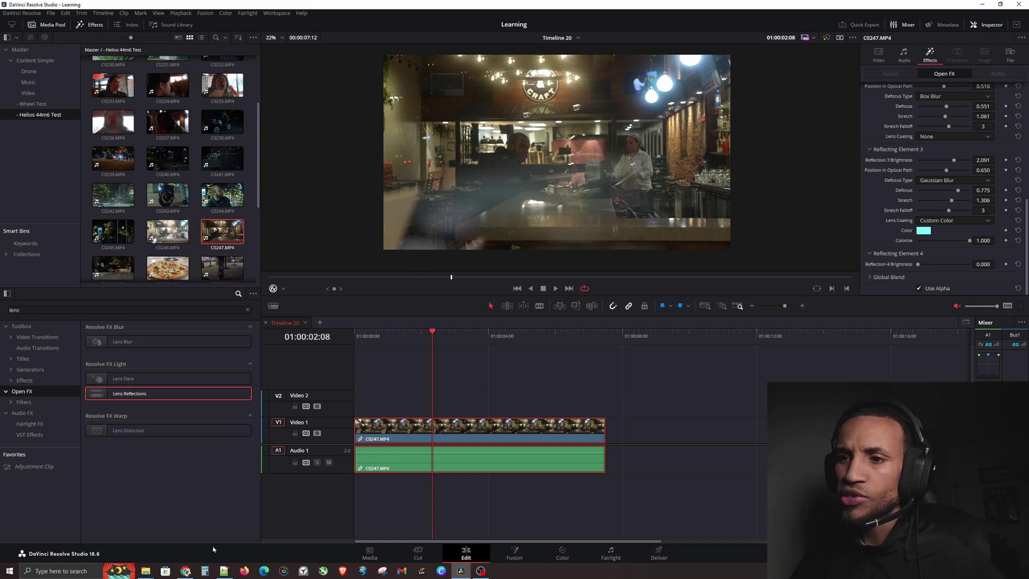
Switch to the Progress Plan in Google Docs, check off "Bread & Butter Effects" and look through the remaining course sections.
{"action": "left_click", "coordinate": [186, 570]}
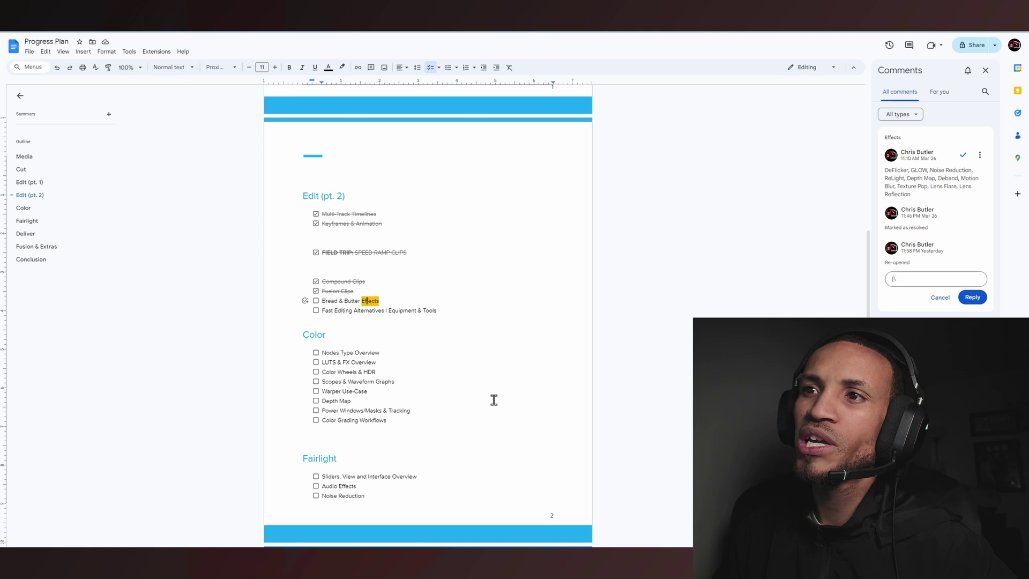
{"action": "left_click", "coordinate": [325, 313]}
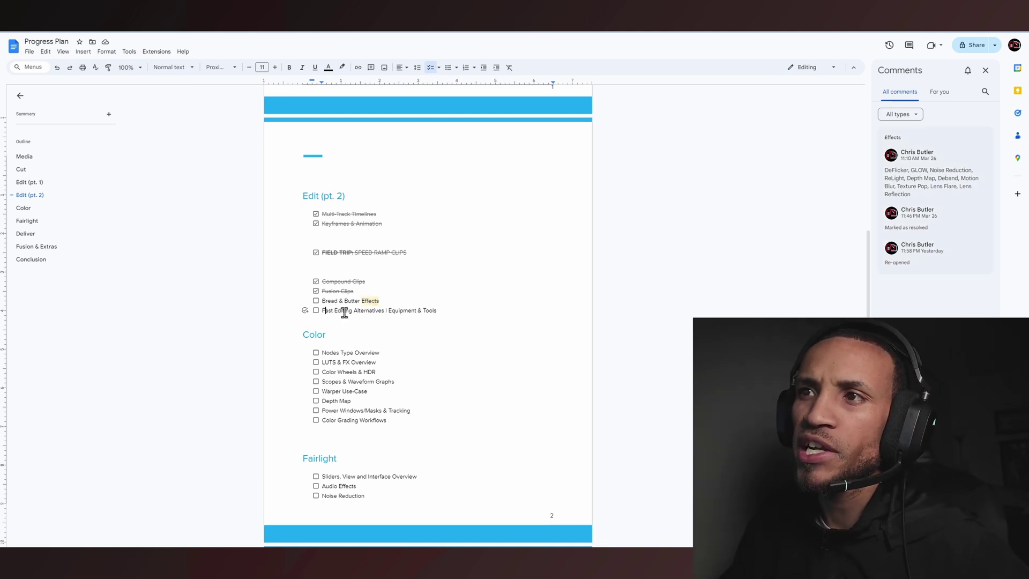
{"action": "left_click_drag", "start_coordinate": [332, 316], "coordinate": [404, 315]}
{"action": "left_click", "coordinate": [315, 300]}
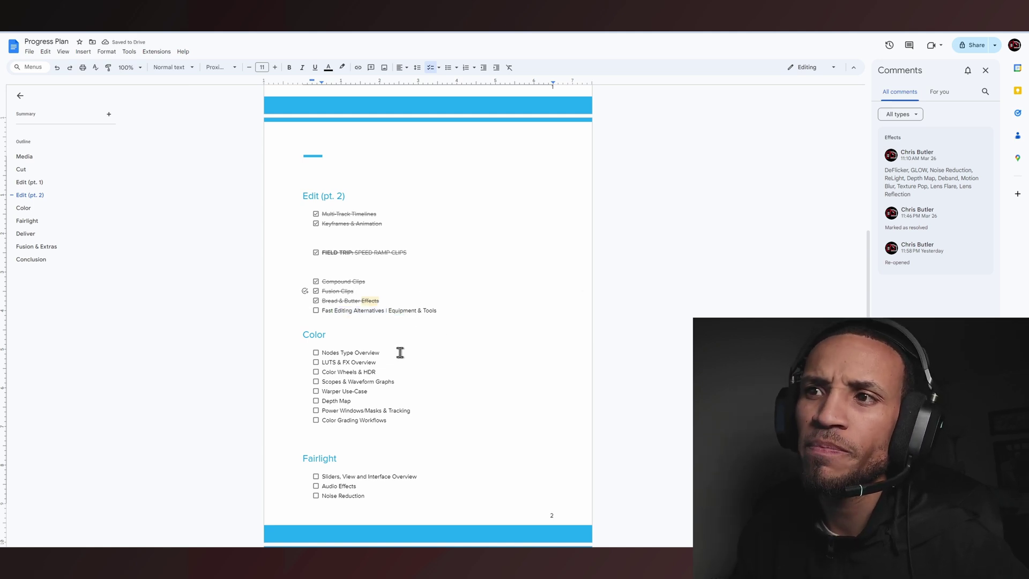
{"action": "left_click", "coordinate": [316, 401]}
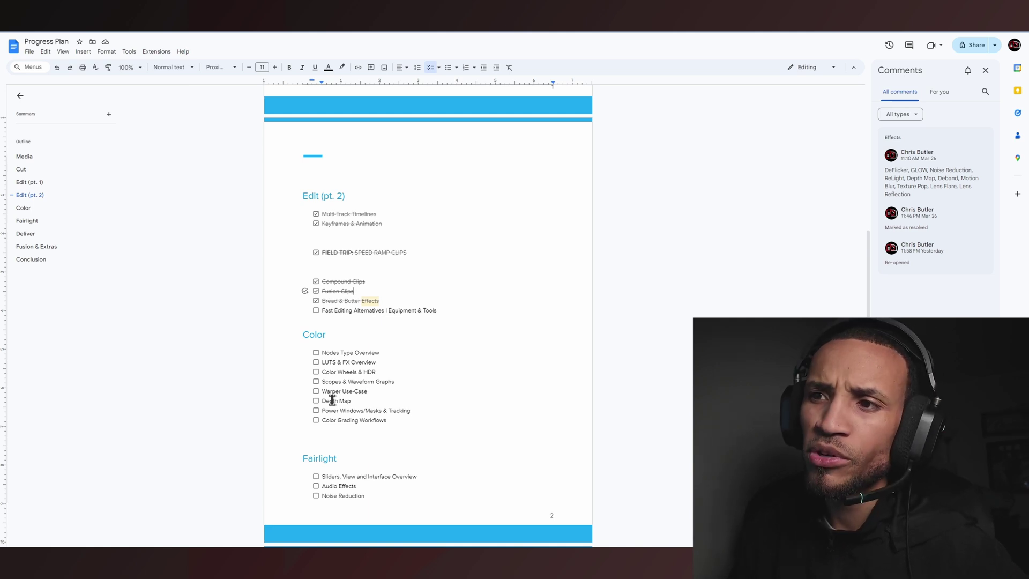
{"action": "scroll", "coordinate": [332, 399], "scroll_direction": "down", "scroll_amount": 3}
{"action": "scroll", "coordinate": [335, 326], "scroll_direction": "down", "scroll_amount": 3}
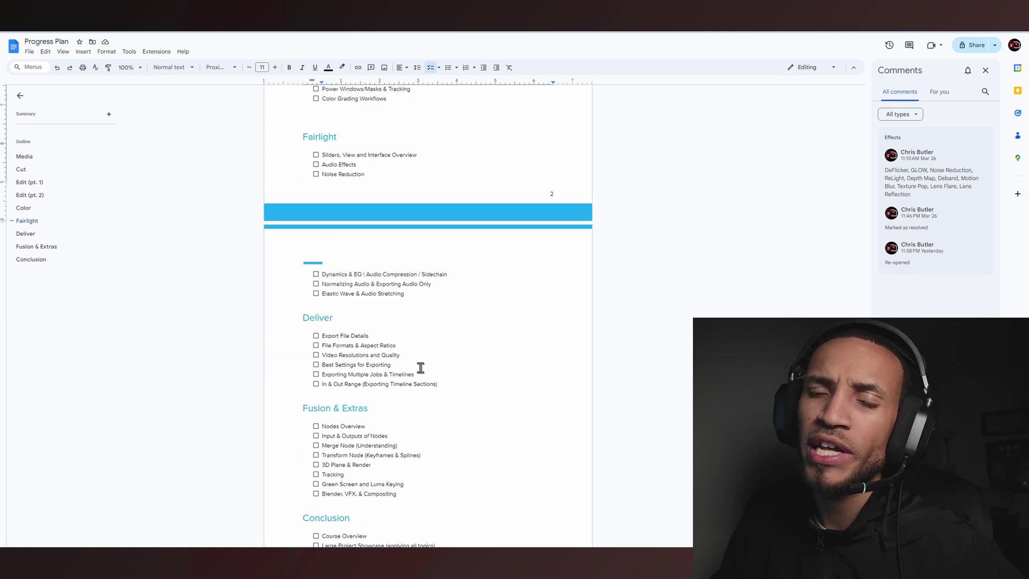
{"action": "scroll", "coordinate": [420, 368], "scroll_direction": "up", "scroll_amount": 2}
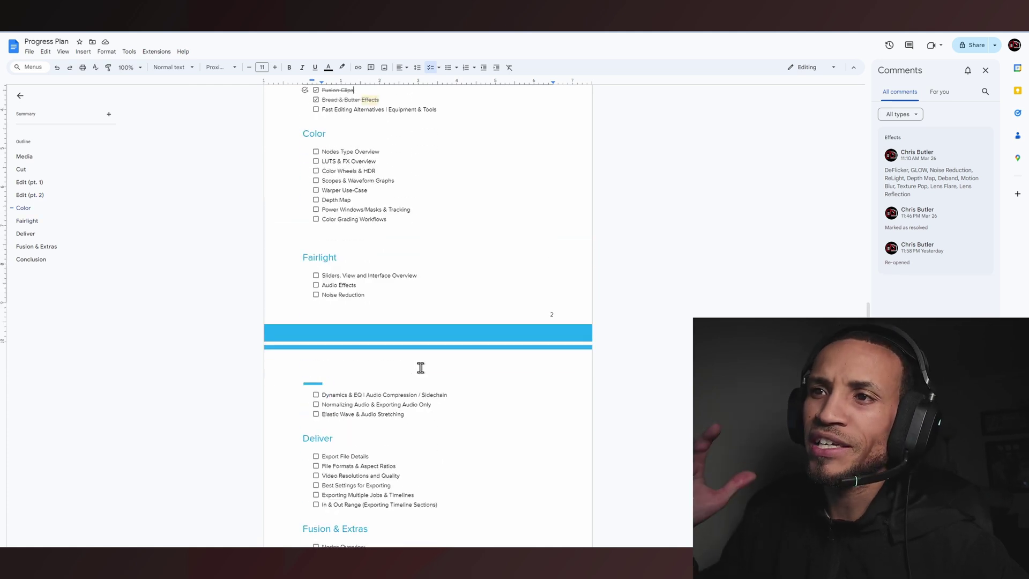